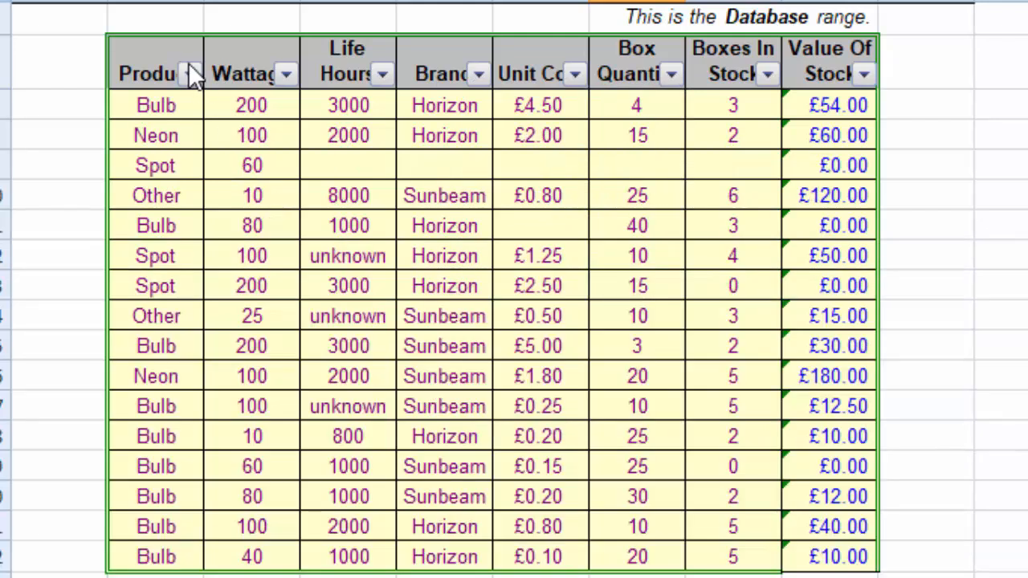
# - Filter the Product column of the database table to show only Bulb rows
pyautogui.click(189, 74)
pyautogui.click(111, 318)
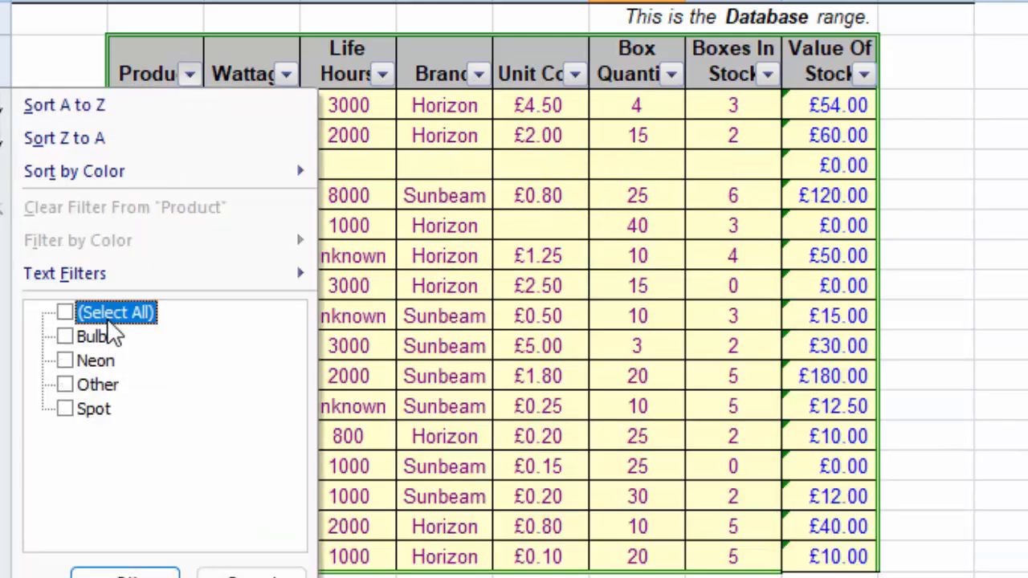
pyautogui.click(89, 336)
pyautogui.click(126, 570)
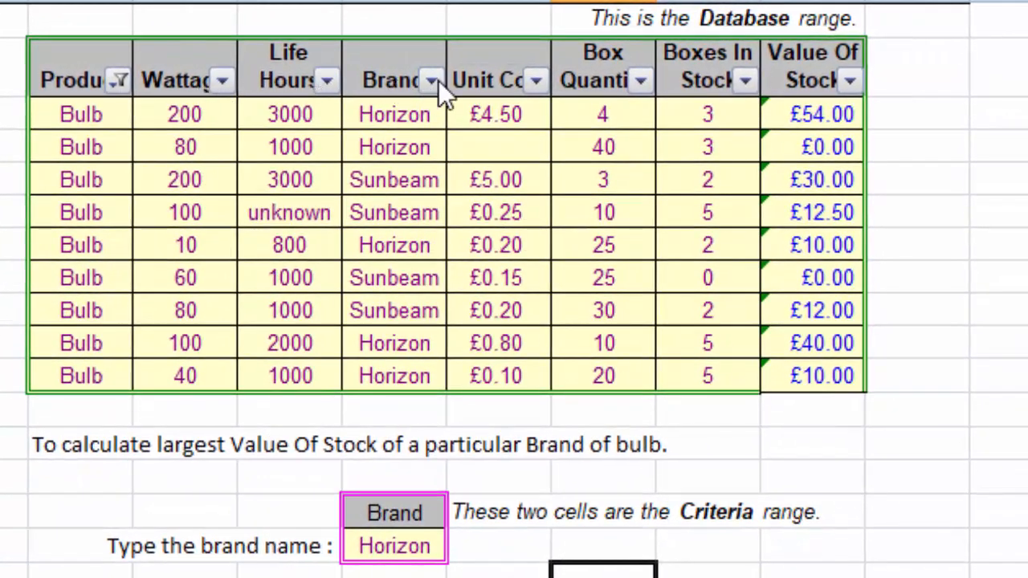
# - Filter the Brand column to Horizon and reset the Product filter to show all products
pyautogui.click(432, 81)
pyautogui.click(247, 344)
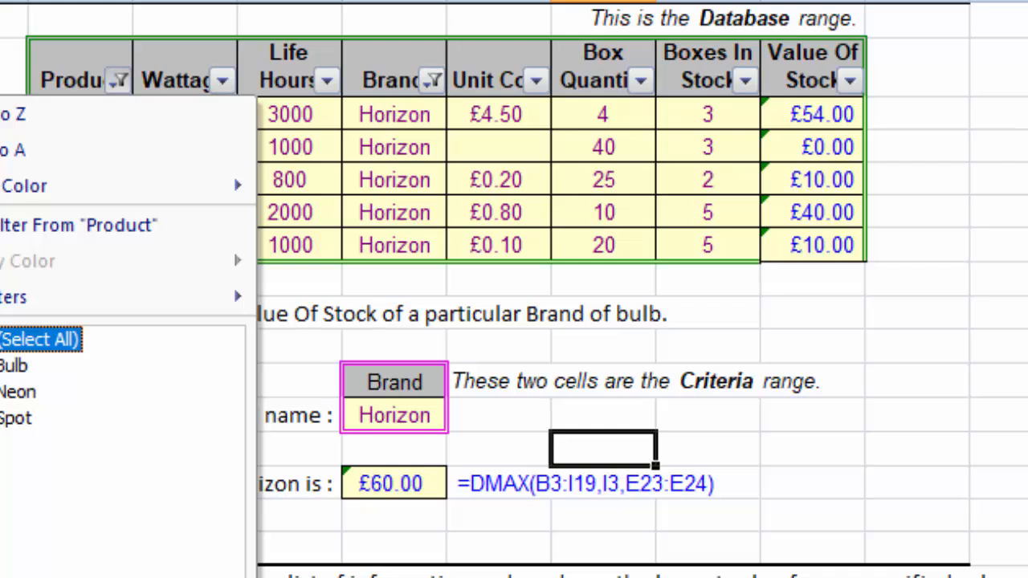
pyautogui.press('Return')
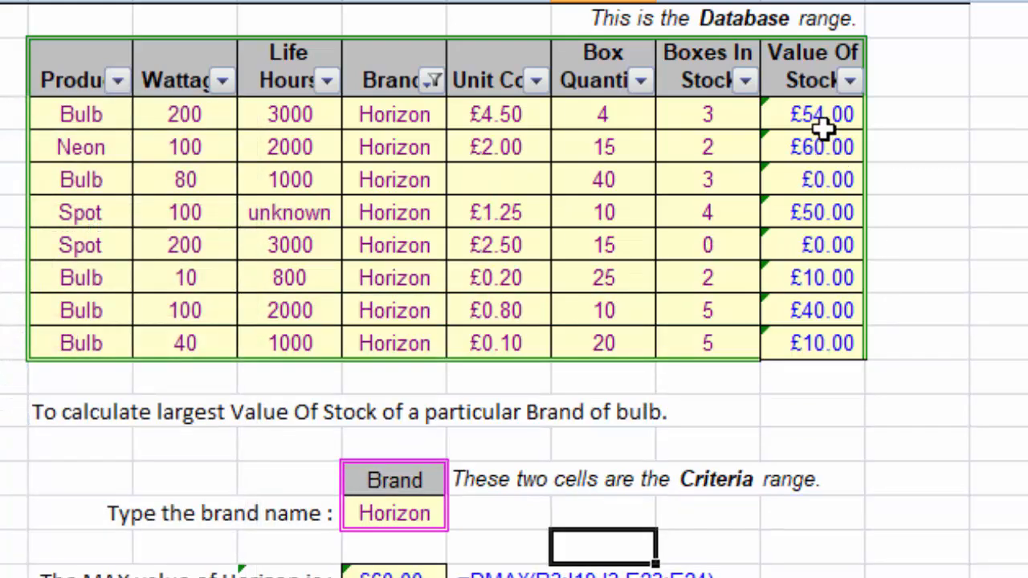
# - Compare the Value Of Stock figures in the Horizon rows with the DMAX result and its syntax notes
pyautogui.click(825, 153)
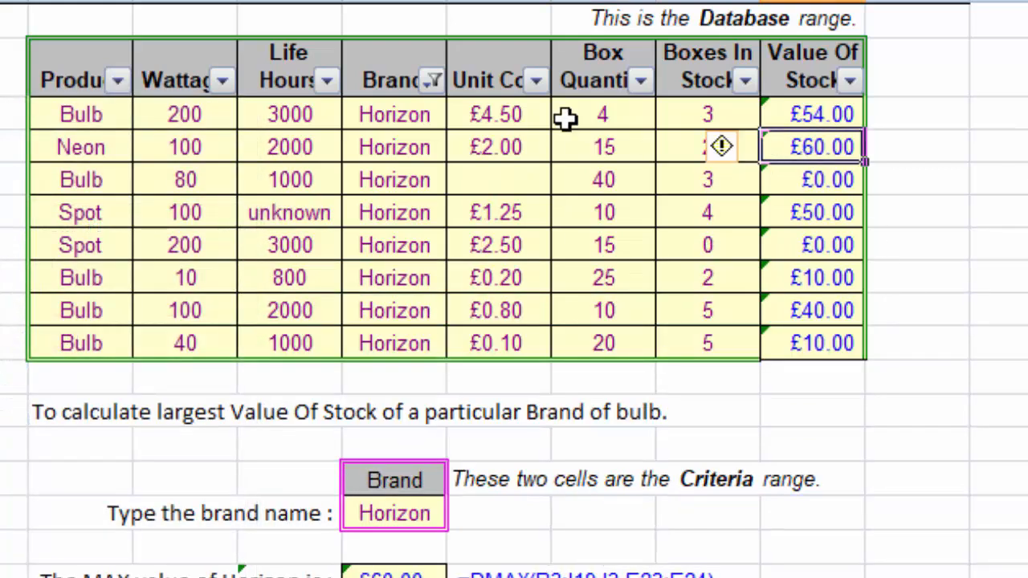
pyautogui.moveTo(391, 115); pyautogui.dragTo(407, 343)
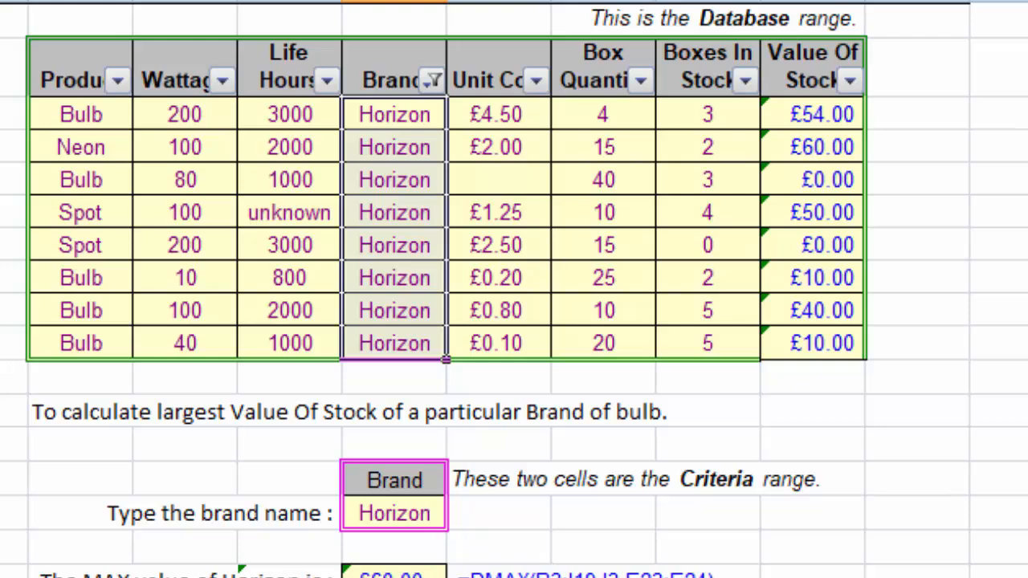
pyautogui.scroll(-6, 514, 289)
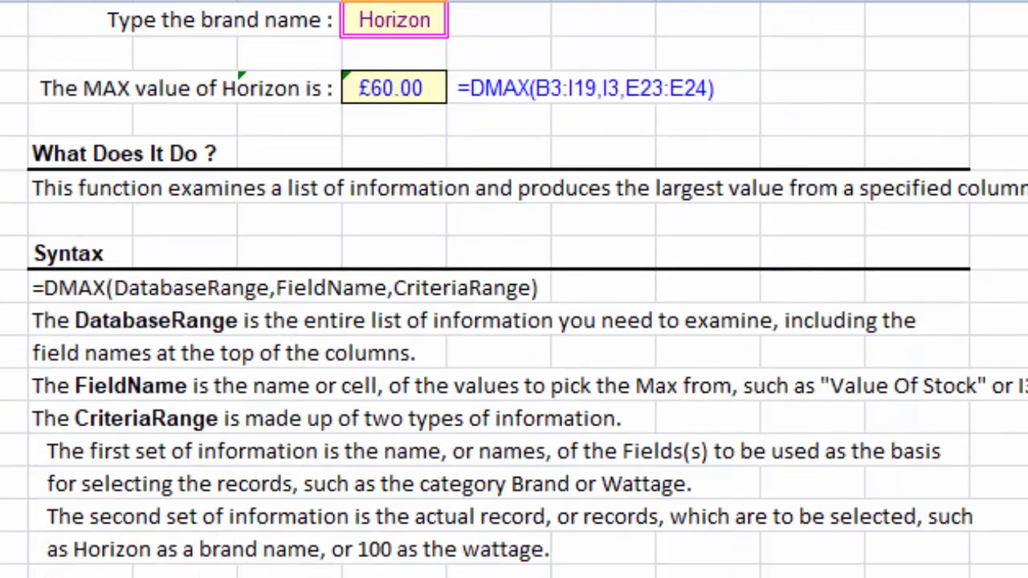
pyautogui.scroll(4, 514, 289)
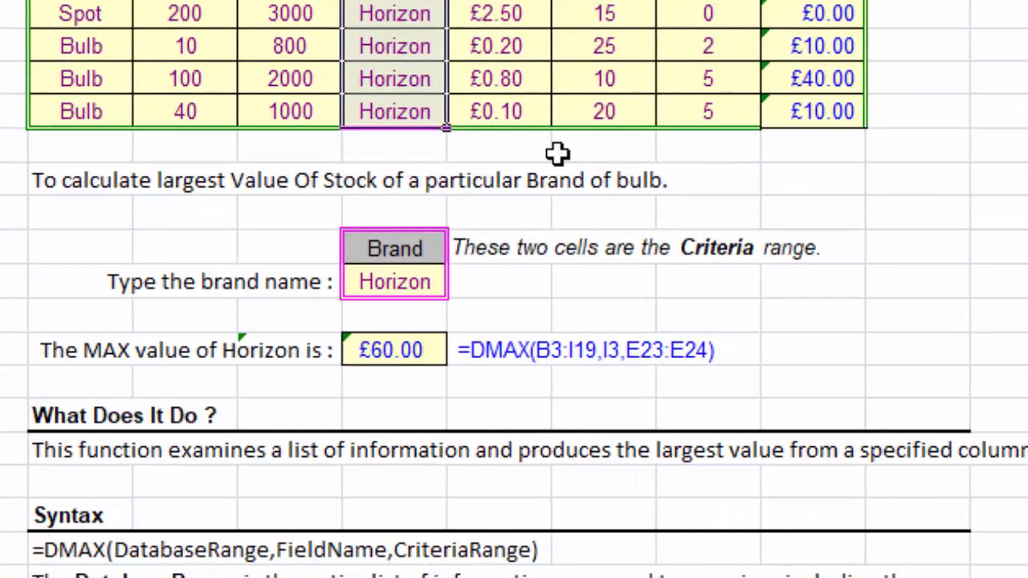
pyautogui.moveTo(864, 57); pyautogui.dragTo(829, 112)
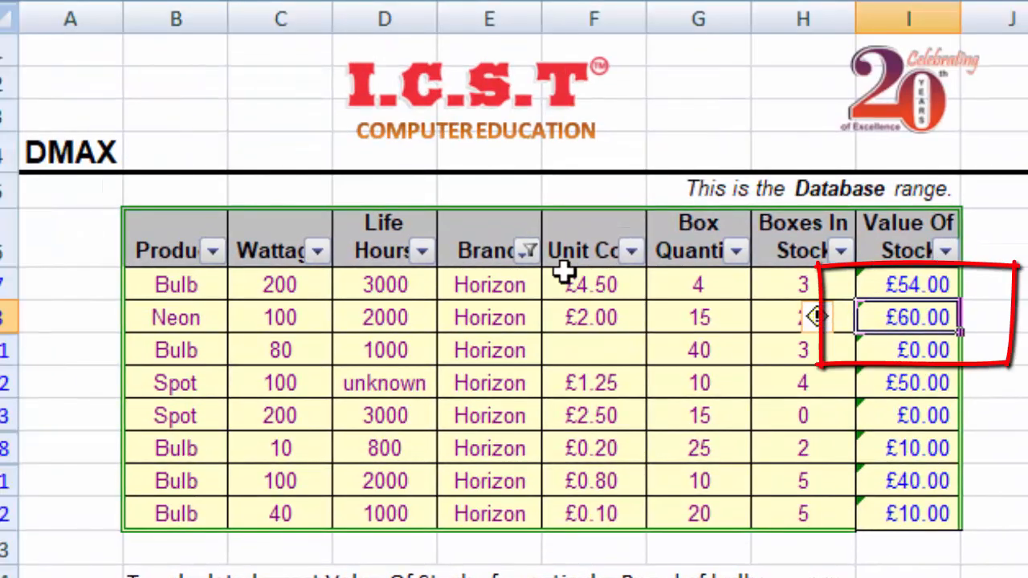
# - Reset the Brand filter to show all brands in the database table
pyautogui.click(527, 251)
pyautogui.click(328, 511)
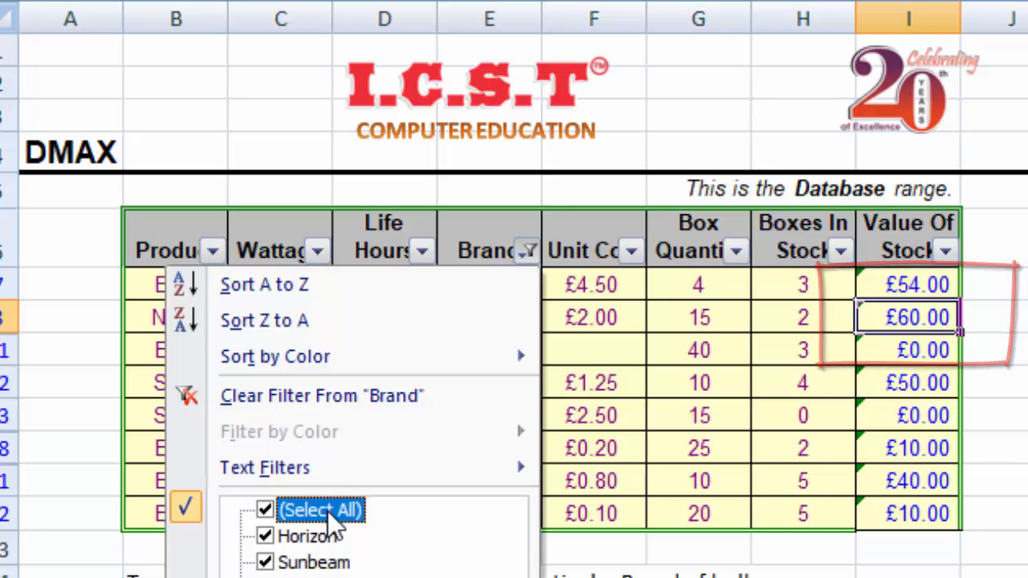
pyautogui.press('Return')
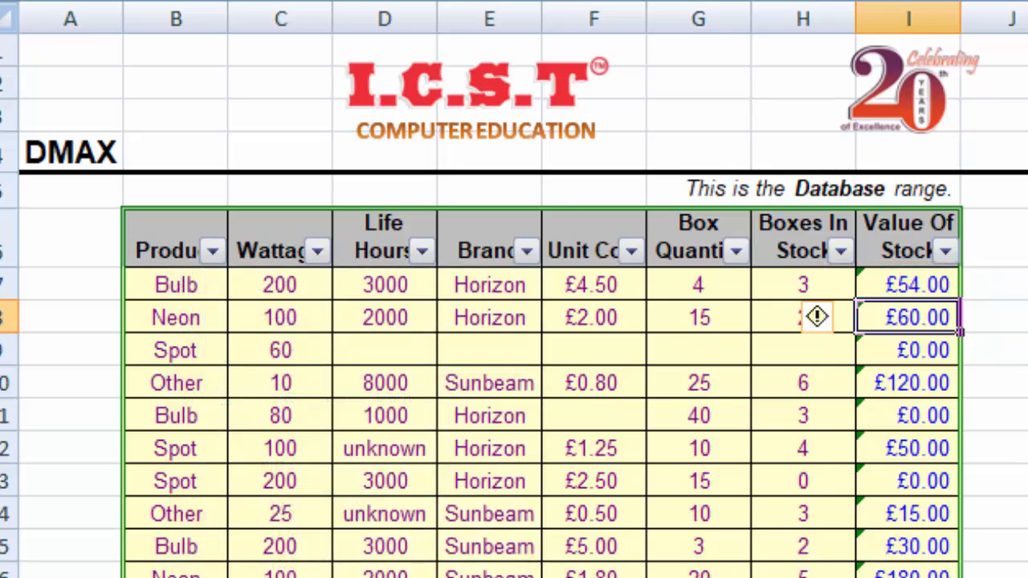
# - Start a DMAX formula in the cell for the MAX value of Horizon, with B6:I22 as the database
pyautogui.scroll(-3, 514, 361)
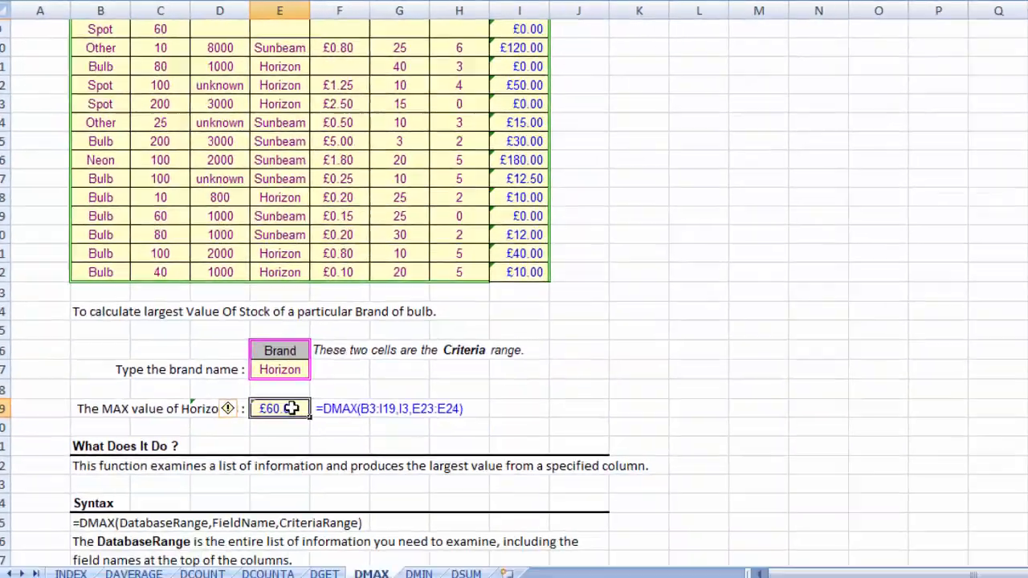
pyautogui.write('=d')
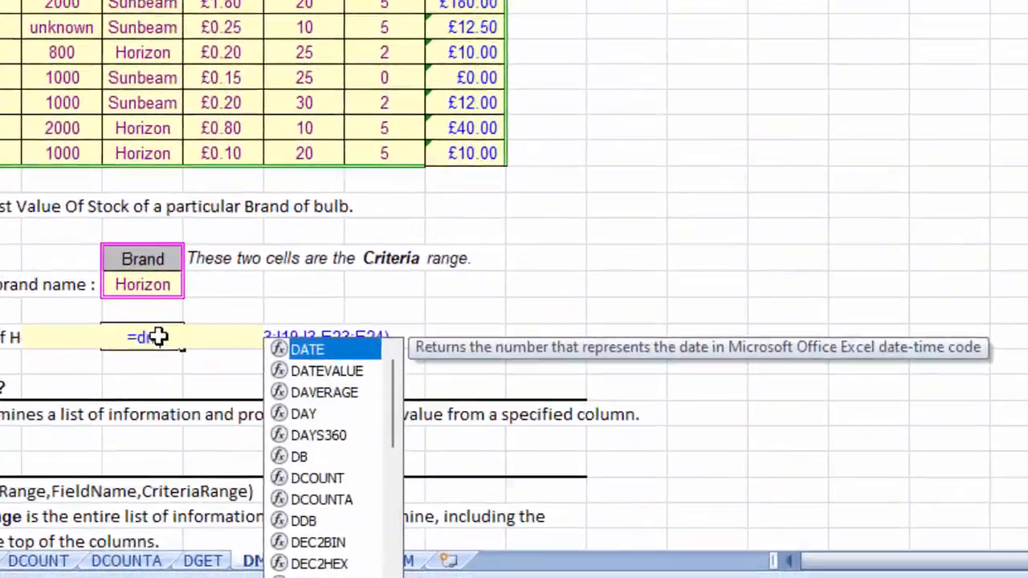
pyautogui.write('m')
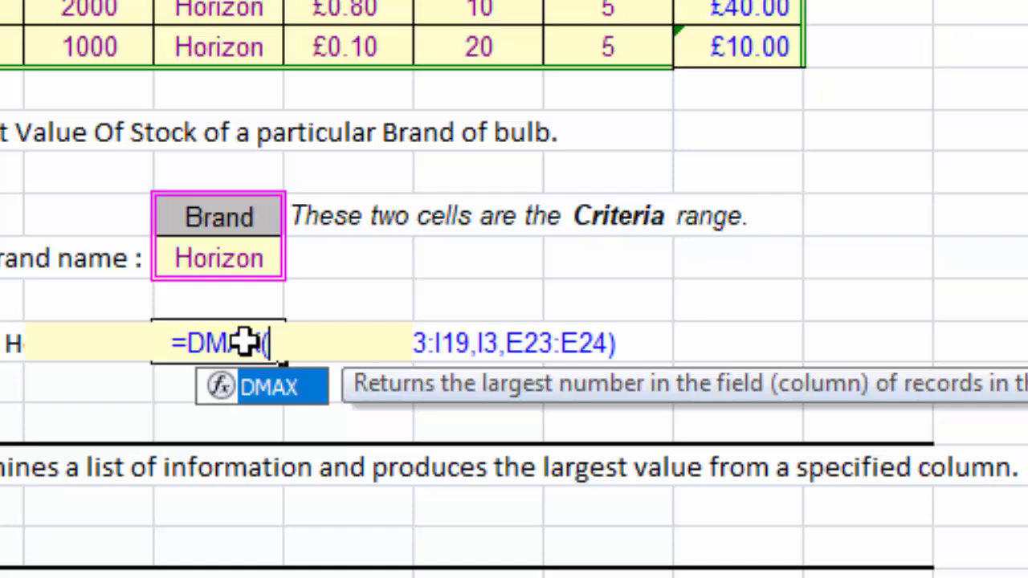
pyautogui.press('Tab')
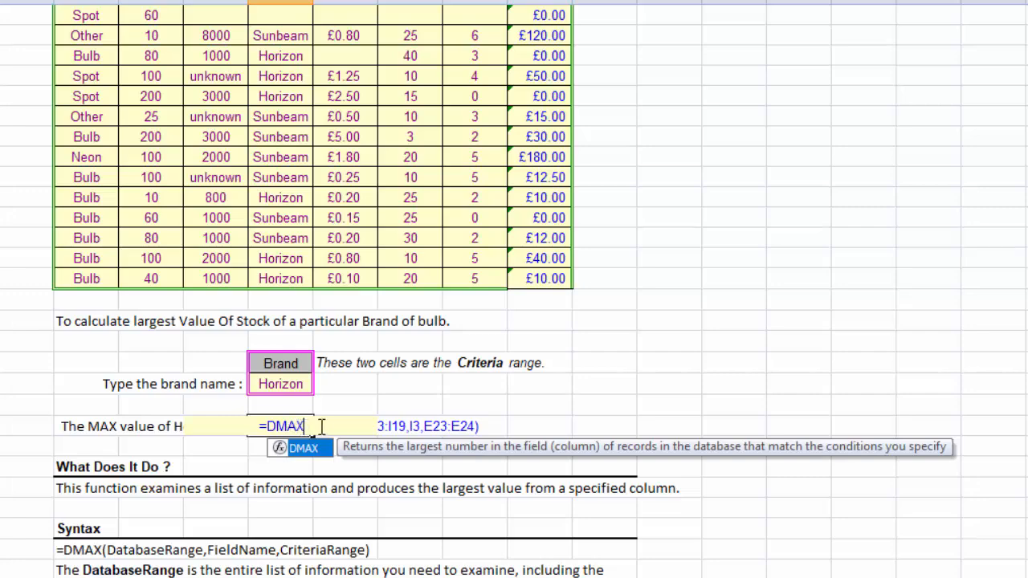
pyautogui.write('(')
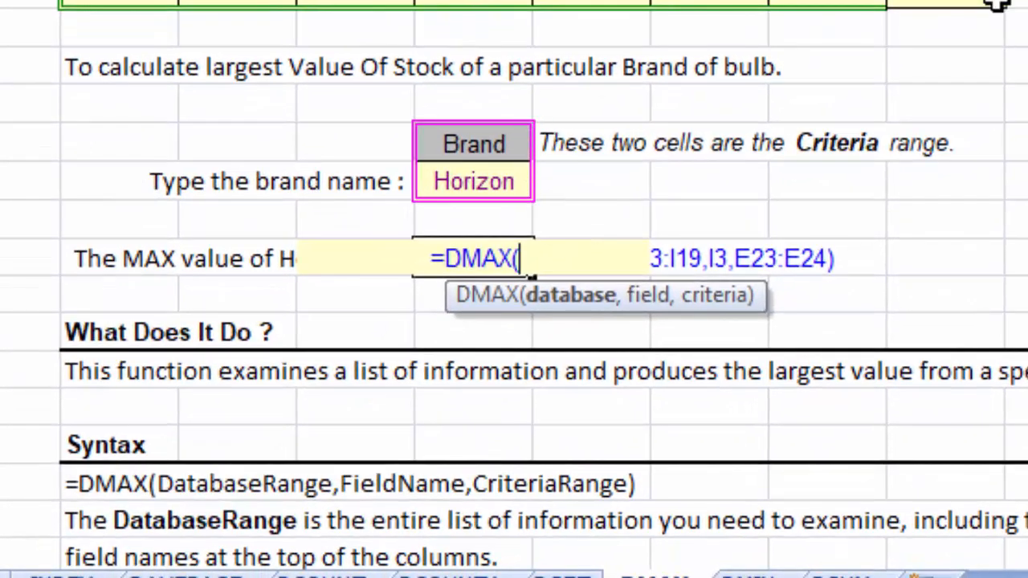
pyautogui.moveTo(996, 3); pyautogui.dragTo(120, 0)
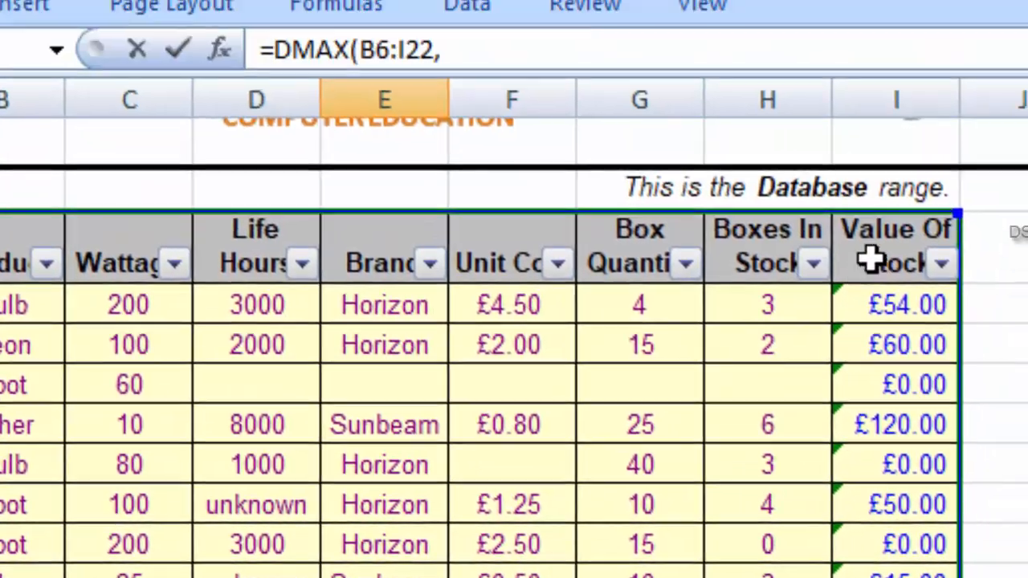
# - Complete the DMAX formula with the Value Of Stock header I6 as field and E26:E27 as criteria
pyautogui.click(874, 252)
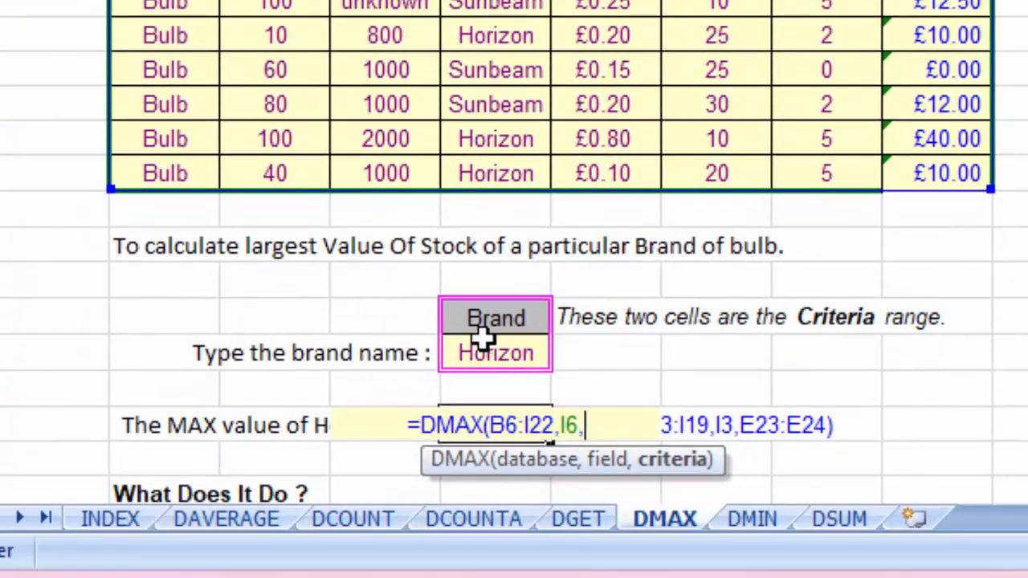
pyautogui.click(498, 316)
pyautogui.moveTo(498, 316); pyautogui.dragTo(500, 351)
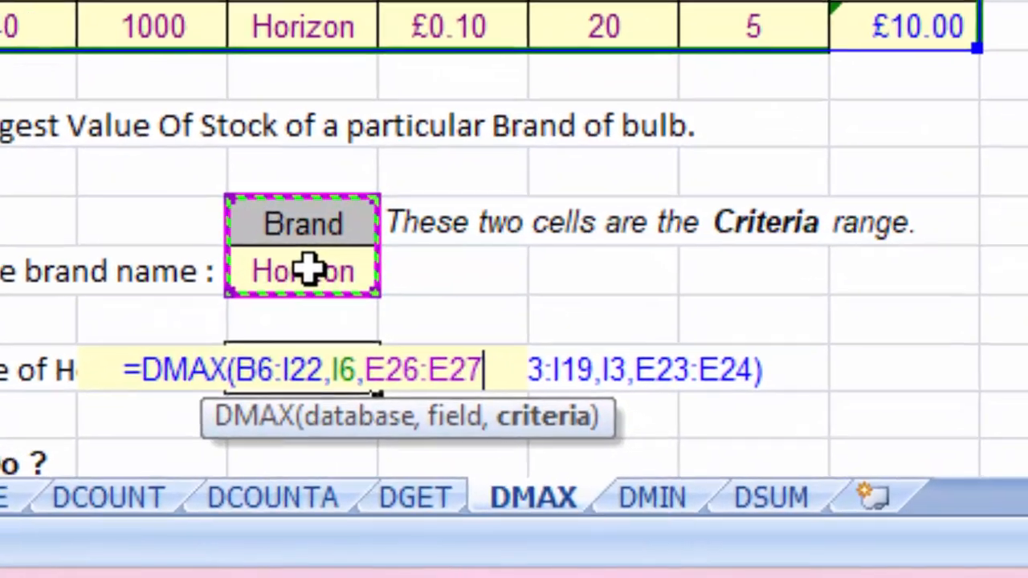
pyautogui.write(')')
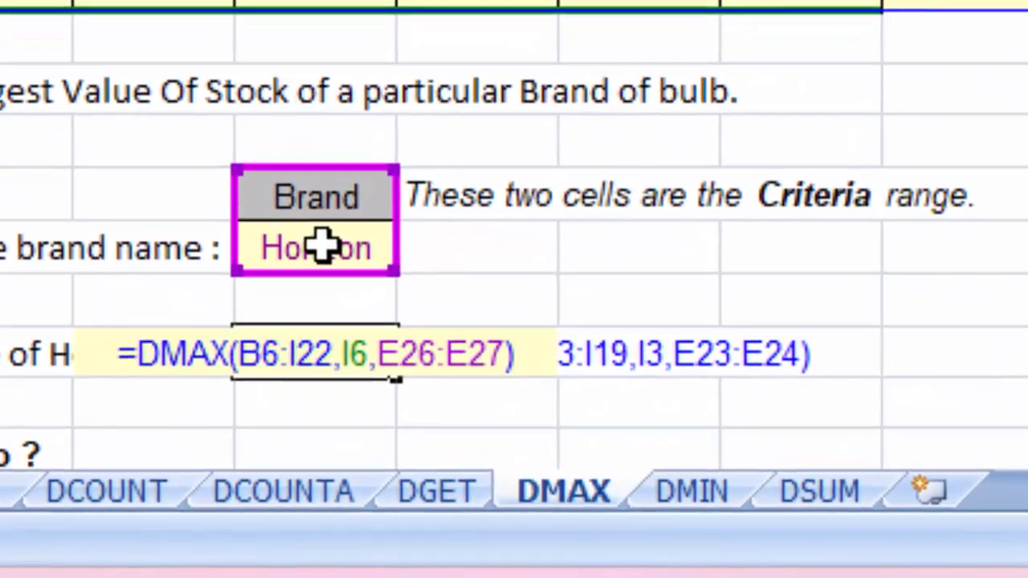
pyautogui.press('Return')
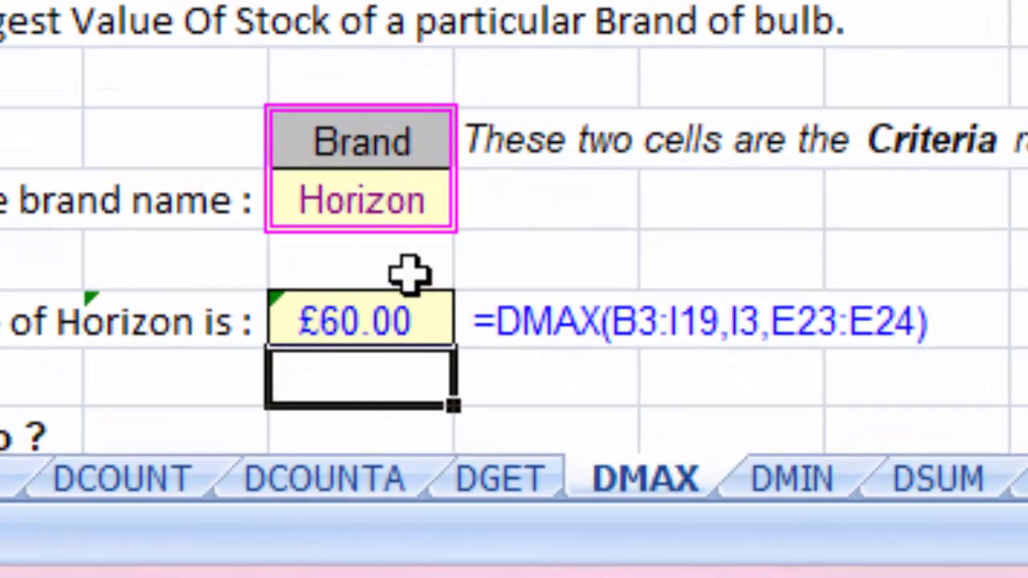
pyautogui.click(397, 317)
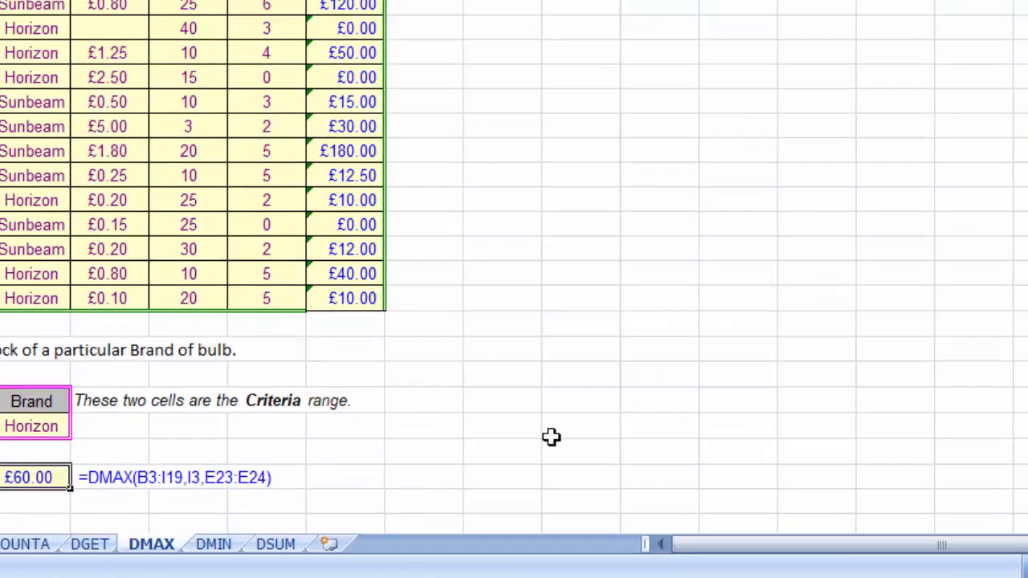
pyautogui.click(685, 467)
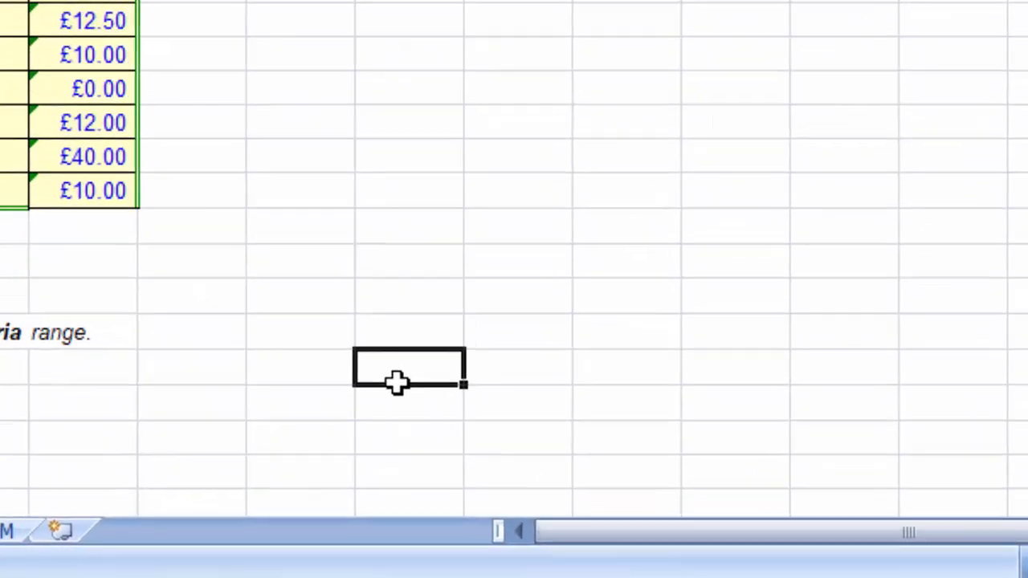
# - On the DMIN sheet, start a DMIN formula in the cell for the MIN value of Horizon, with B6:I22 as the database
pyautogui.scroll(-2, 514, 255)
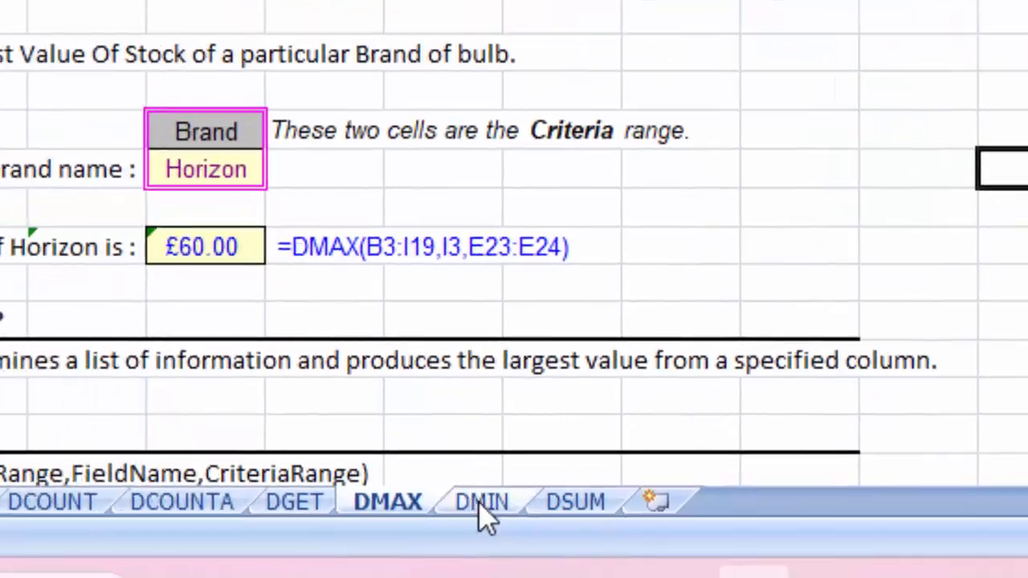
pyautogui.click(480, 502)
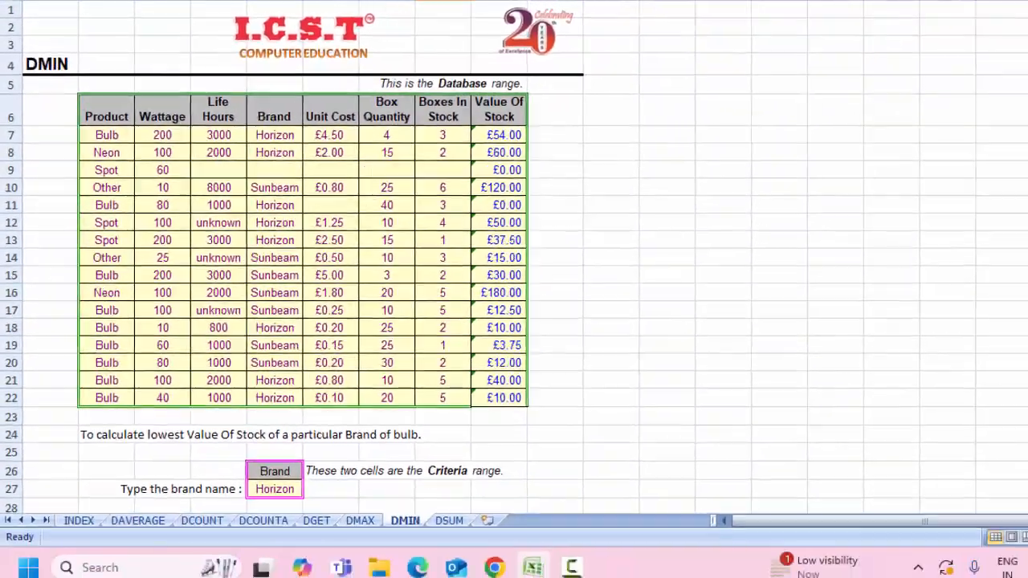
pyautogui.scroll(-2, 793, 514)
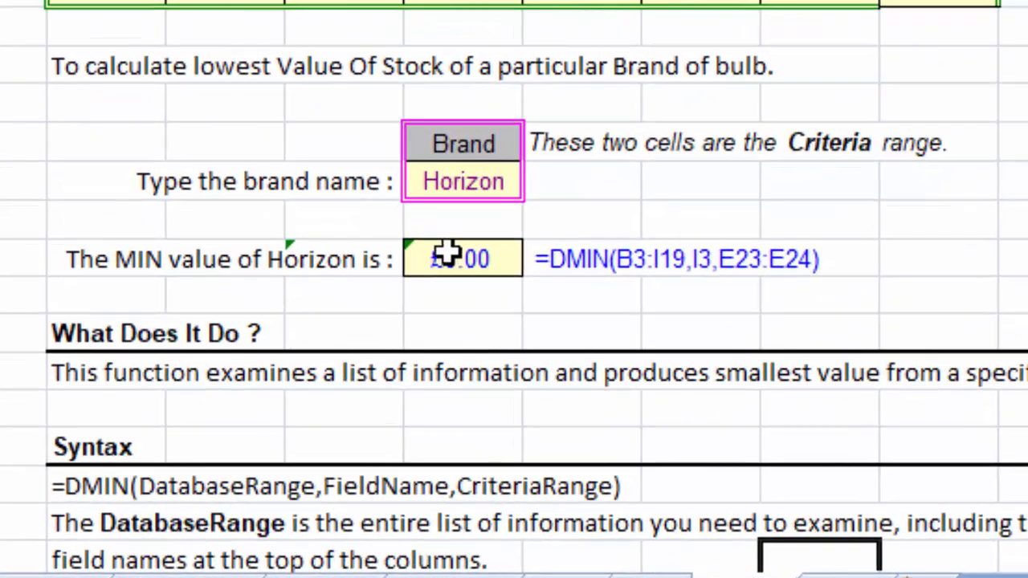
pyautogui.click(274, 360)
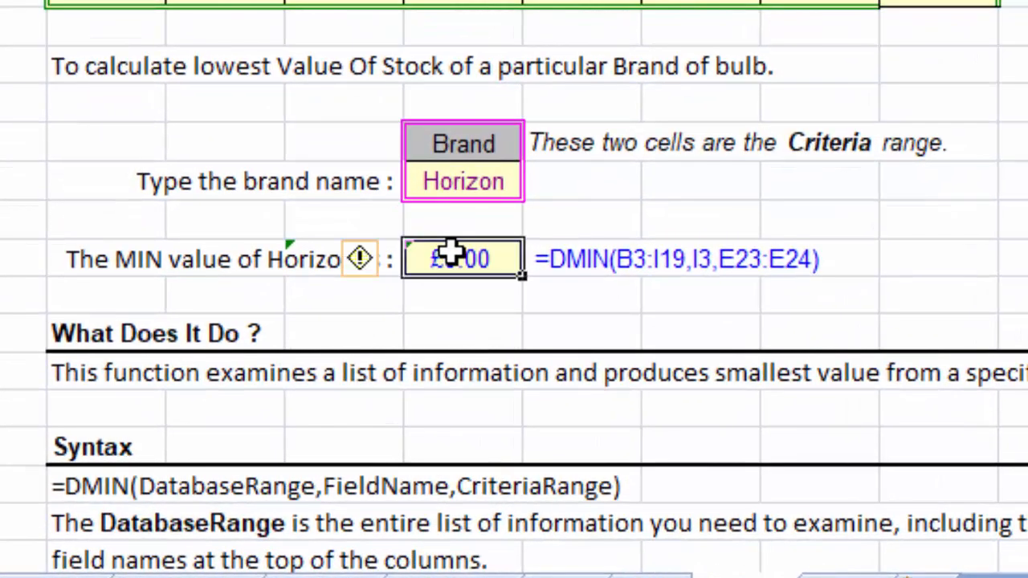
pyautogui.write('=dmin')
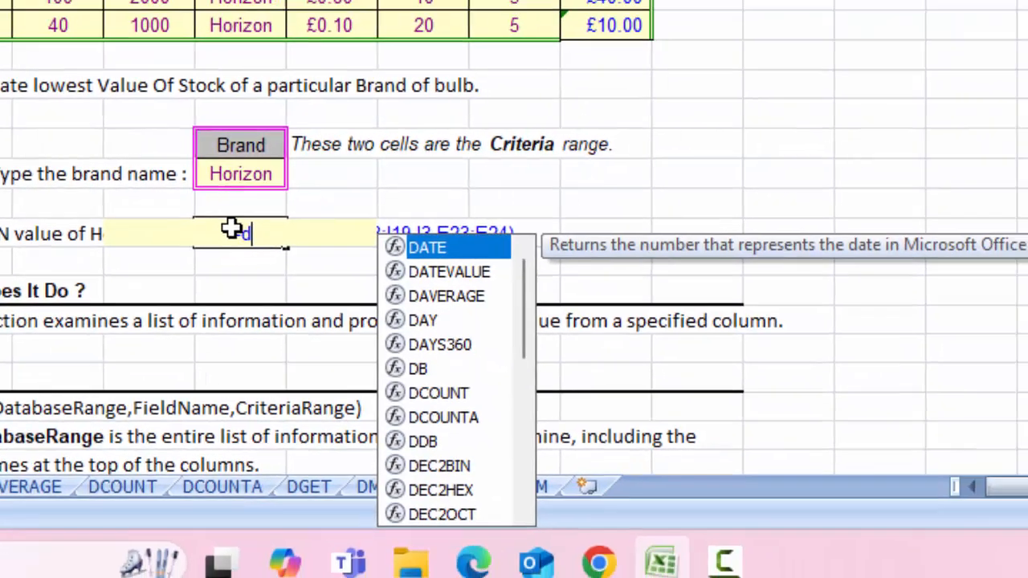
pyautogui.press('Tab')
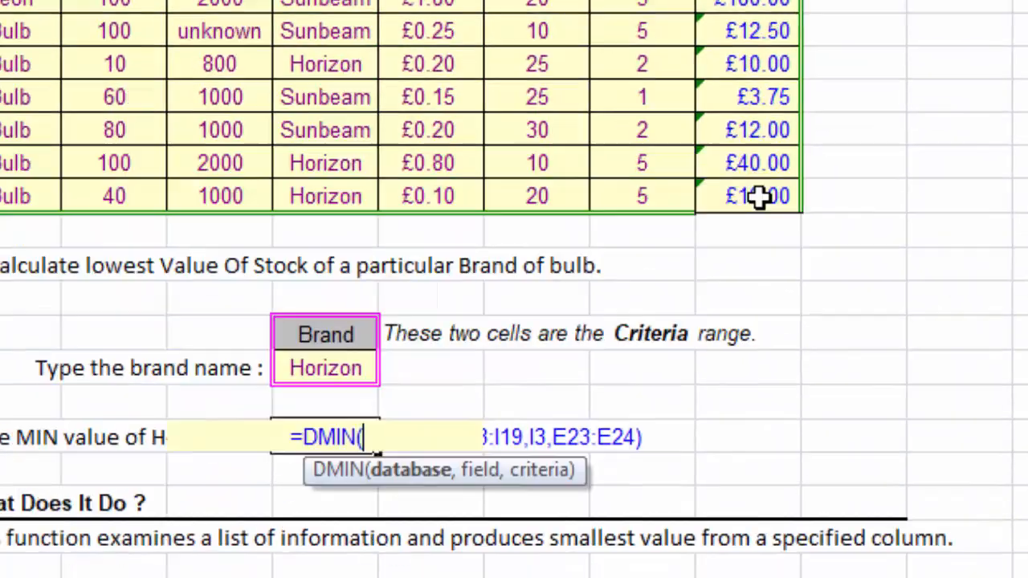
pyautogui.moveTo(891, 195); pyautogui.dragTo(92, 425)
pyautogui.moveTo(104, 322); pyautogui.dragTo(103, 224)
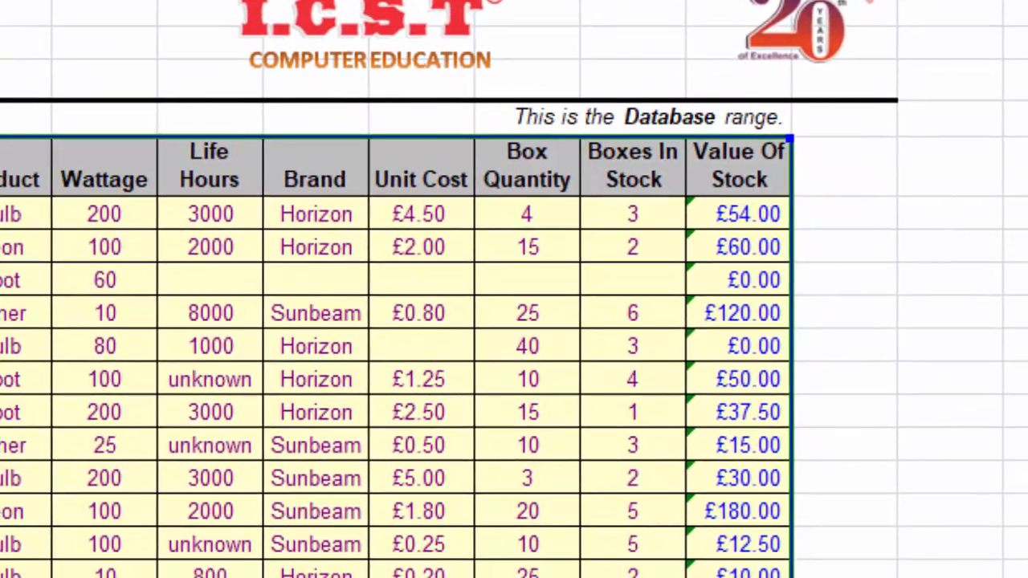
# - Complete the DMIN formula with the Value Of Stock header I6 as field and E26:E27 as criteria
pyautogui.moveTo(446, 161); pyautogui.dragTo(792, 178)
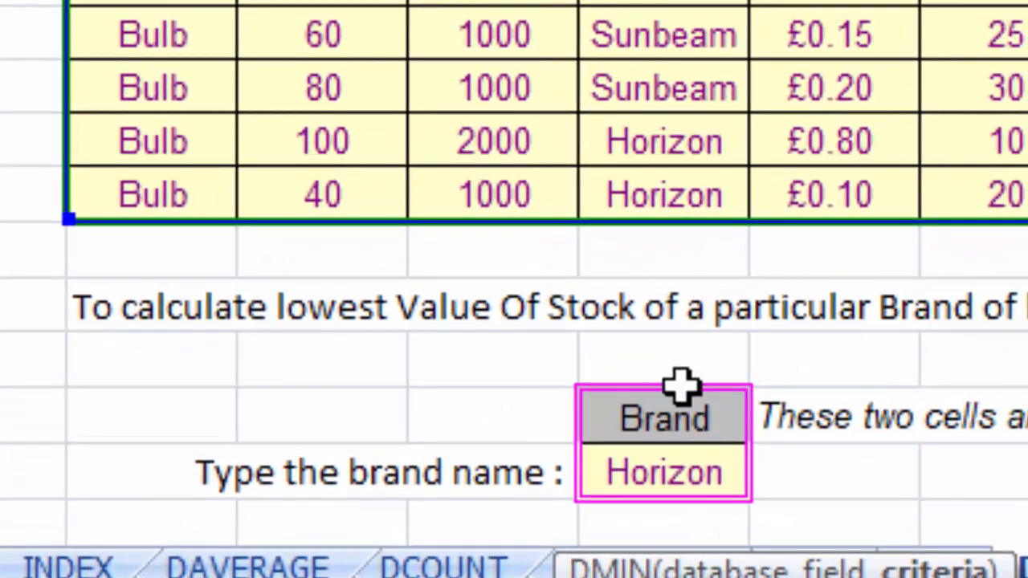
pyautogui.click(423, 489)
pyautogui.moveTo(659, 438); pyautogui.dragTo(655, 474)
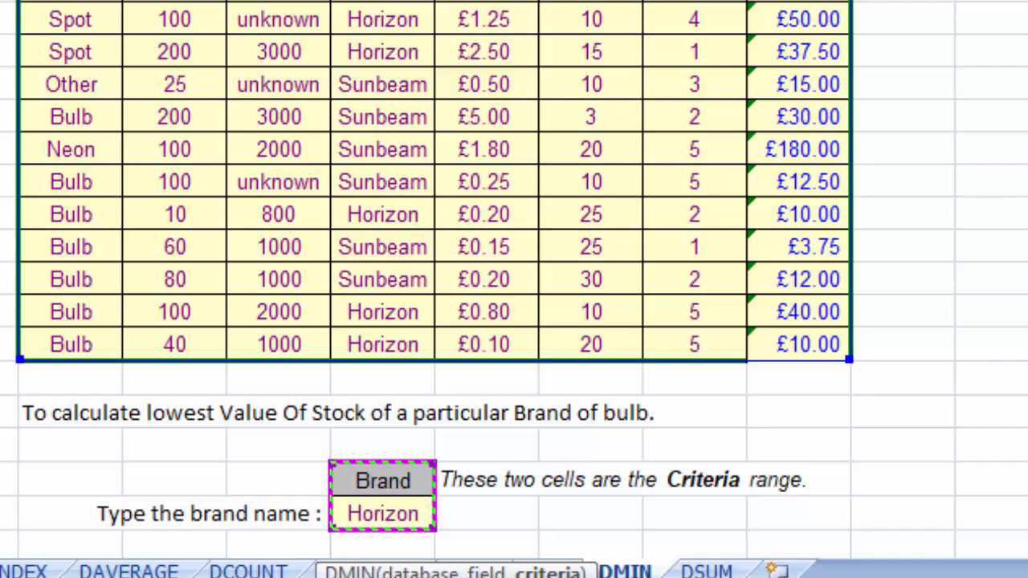
pyautogui.scroll(-3, 513, 290)
pyautogui.write(')')
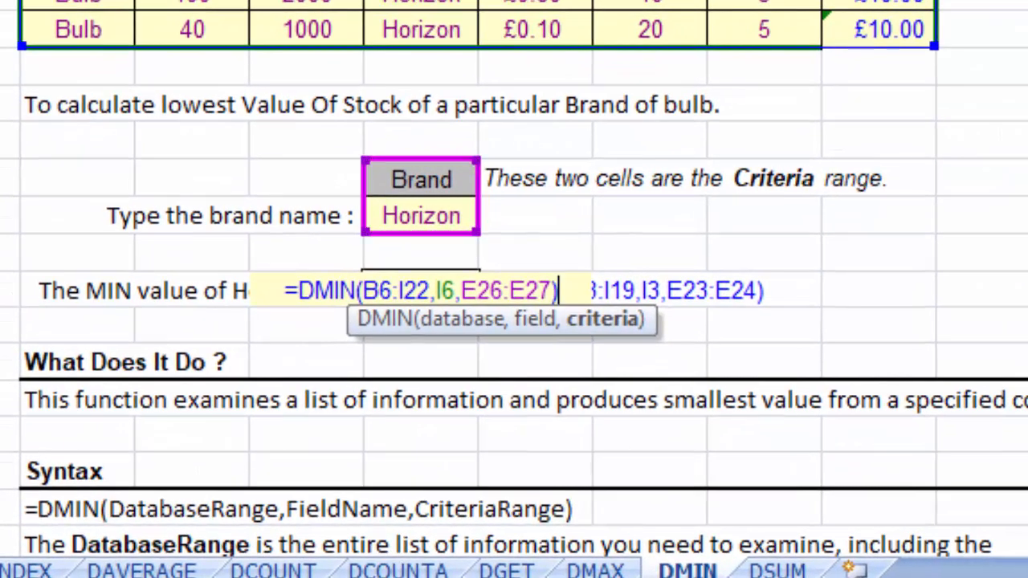
pyautogui.press('Return')
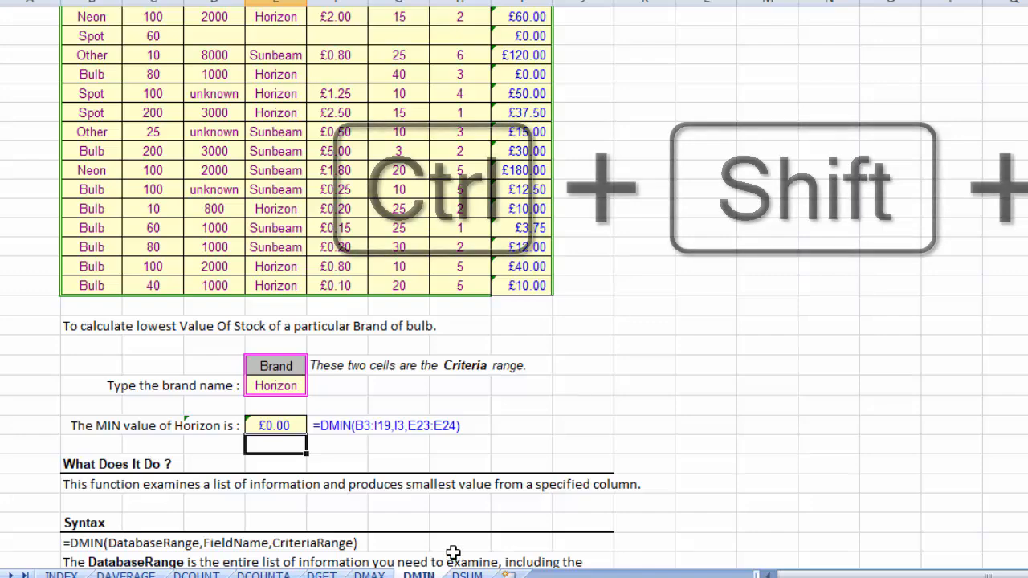
# - On the DSUM sheet, turn on filters for the database header row from Product to Value Of Stock
pyautogui.hotkey('ctrl', 'pagedown')
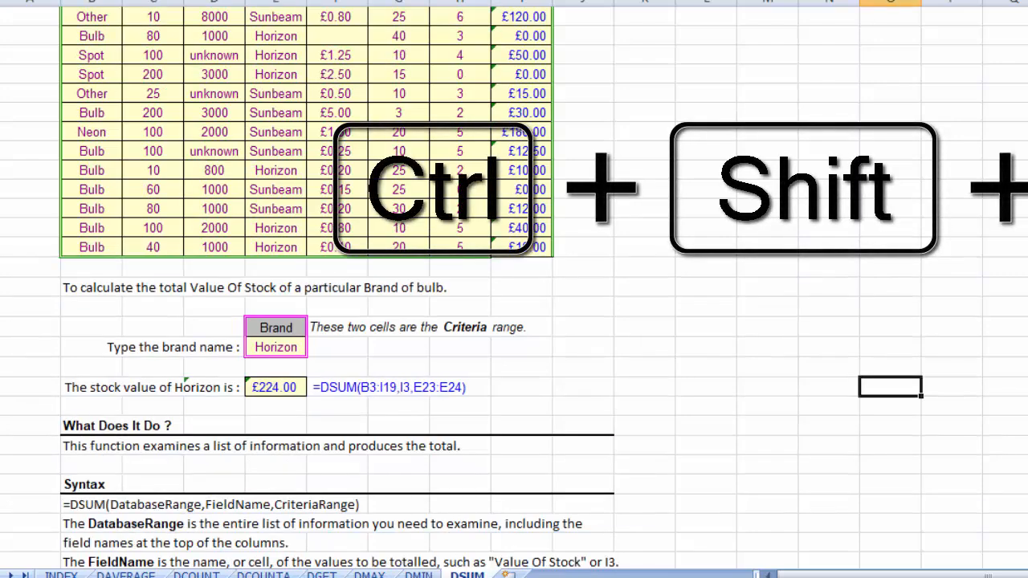
pyautogui.click(644, 343)
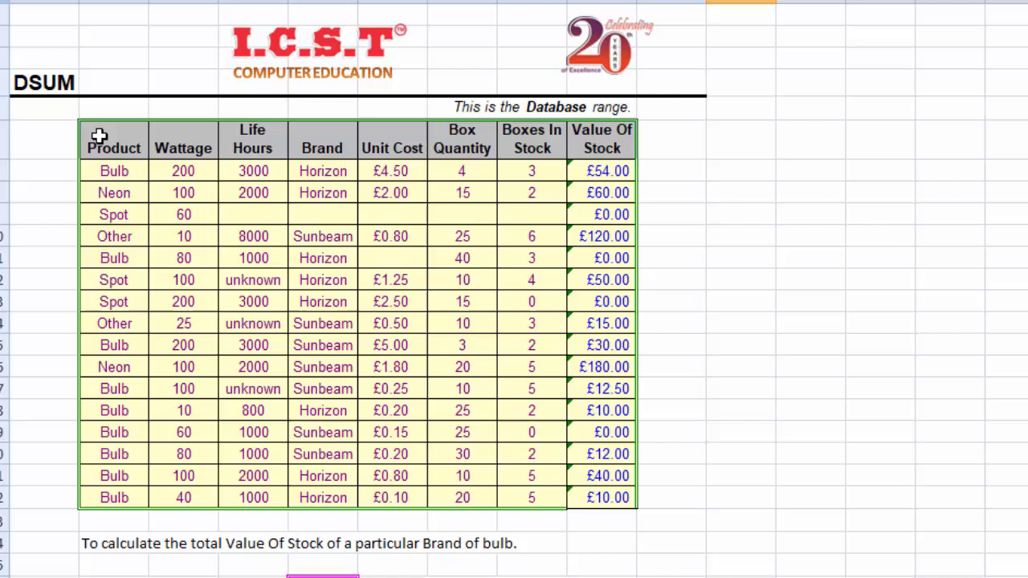
pyautogui.moveTo(97, 38); pyautogui.dragTo(769, 78)
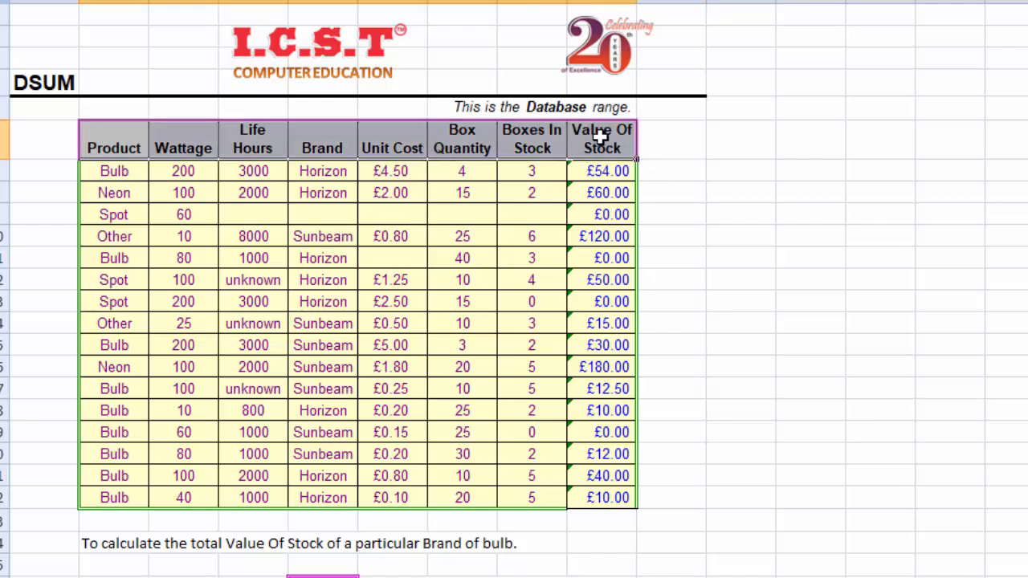
pyautogui.hotkey('ctrl', 'shift', 'l')
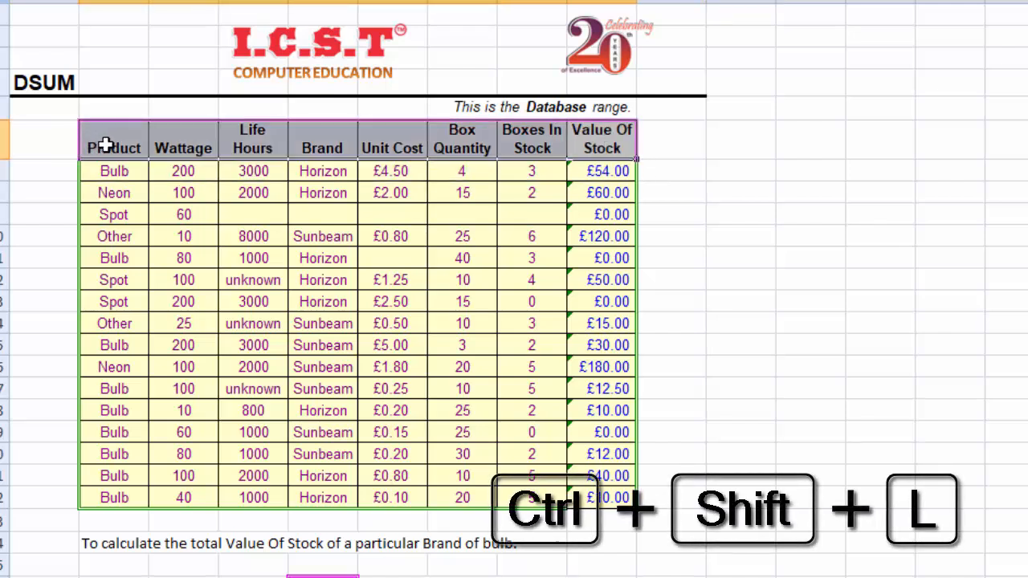
pyautogui.hotkey('ctrl', 'shift', 'l')
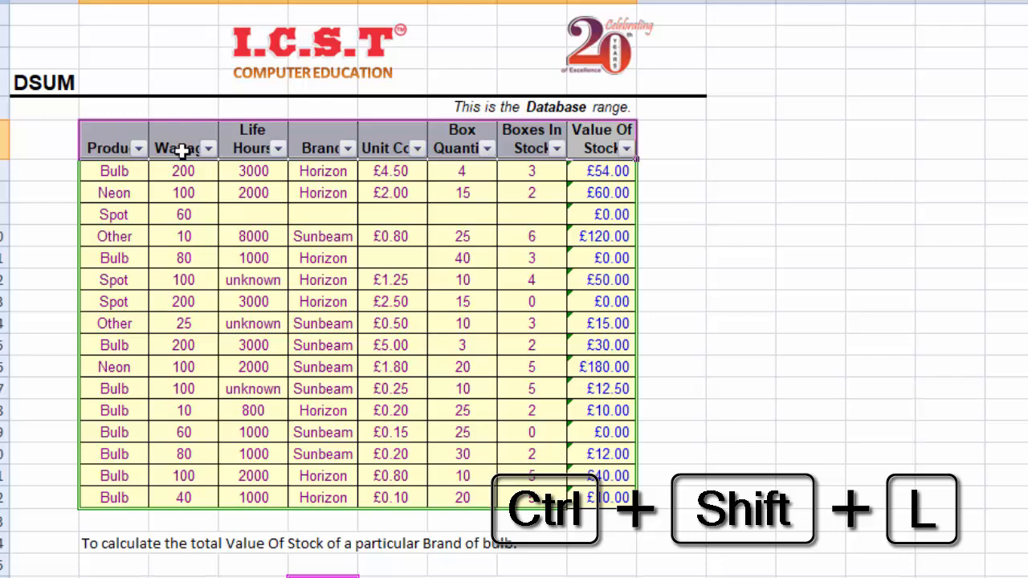
# - Filter the Brand column to Horizon and select the visible Value Of Stock cells to check their sum
pyautogui.click(346, 148)
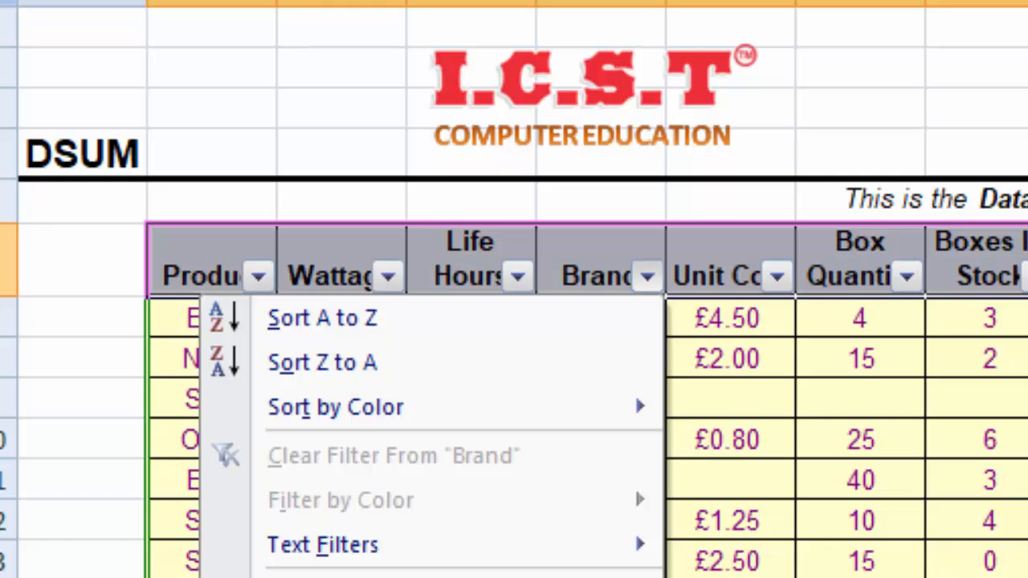
pyautogui.press('Return')
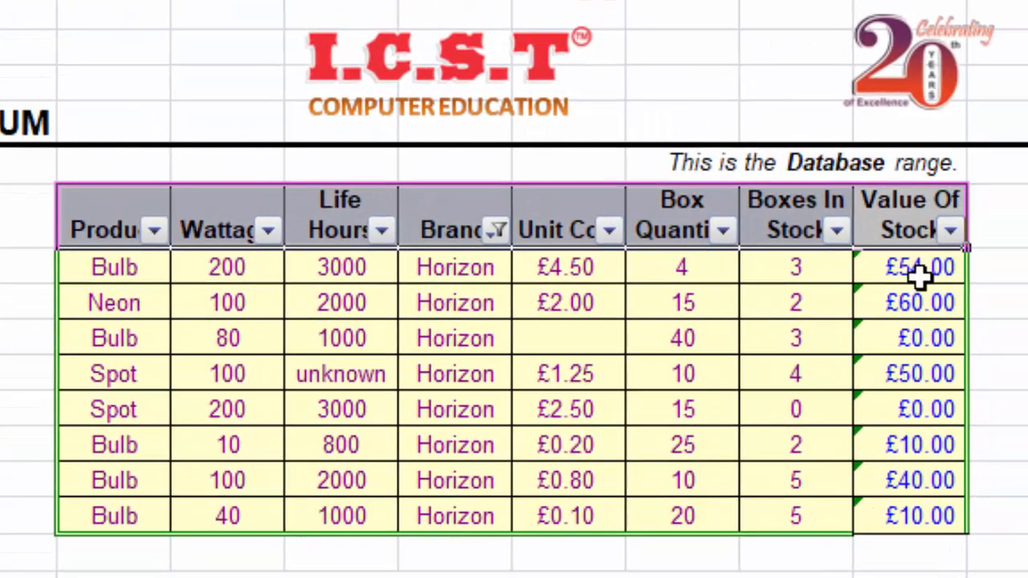
pyautogui.moveTo(920, 268); pyautogui.dragTo(975, 503)
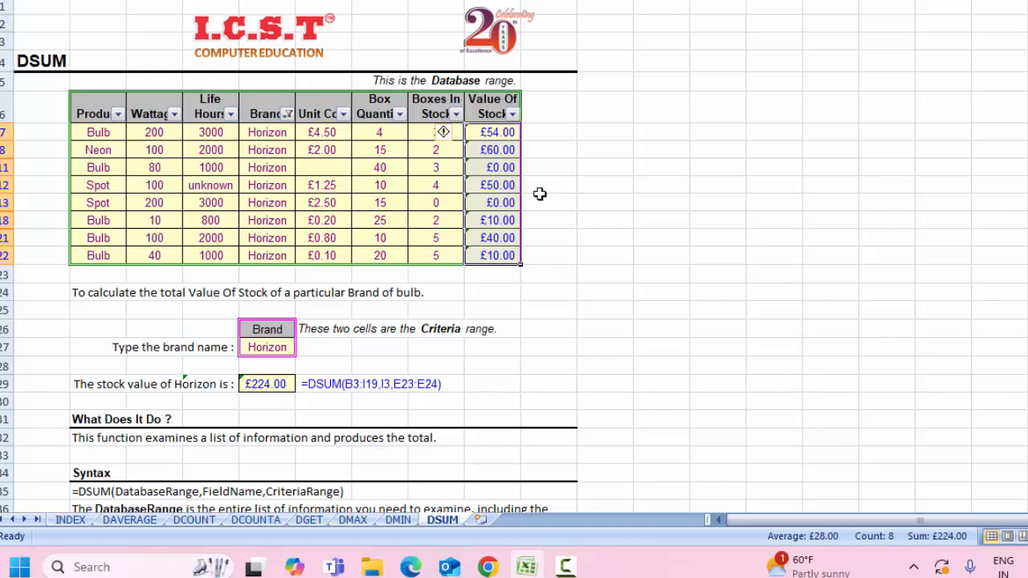
pyautogui.click(597, 328)
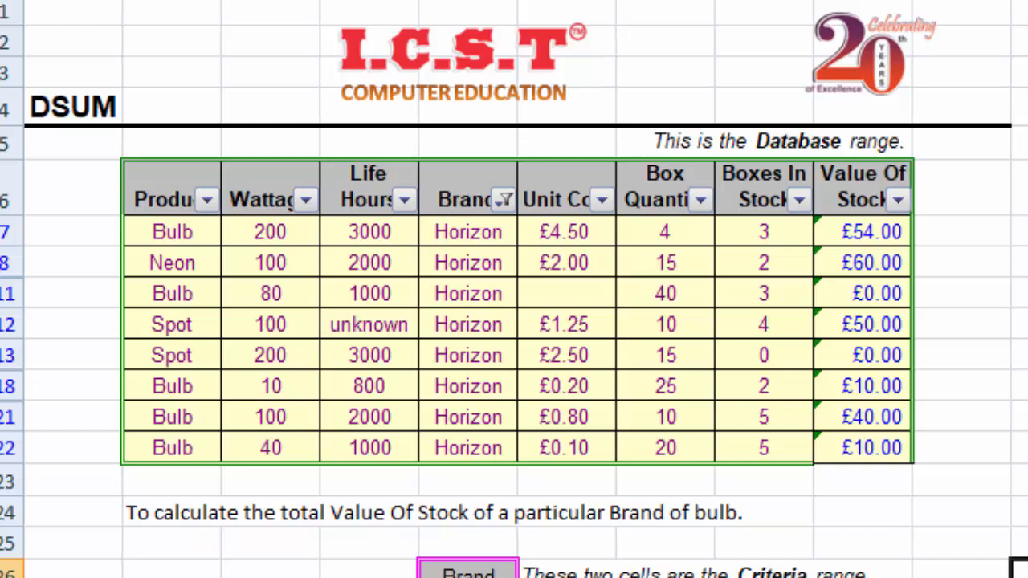
# - In the Product and Brand example, start a DSUM formula in the total stock value cell with B6:I22 as the database
pyautogui.click(1001, 541)
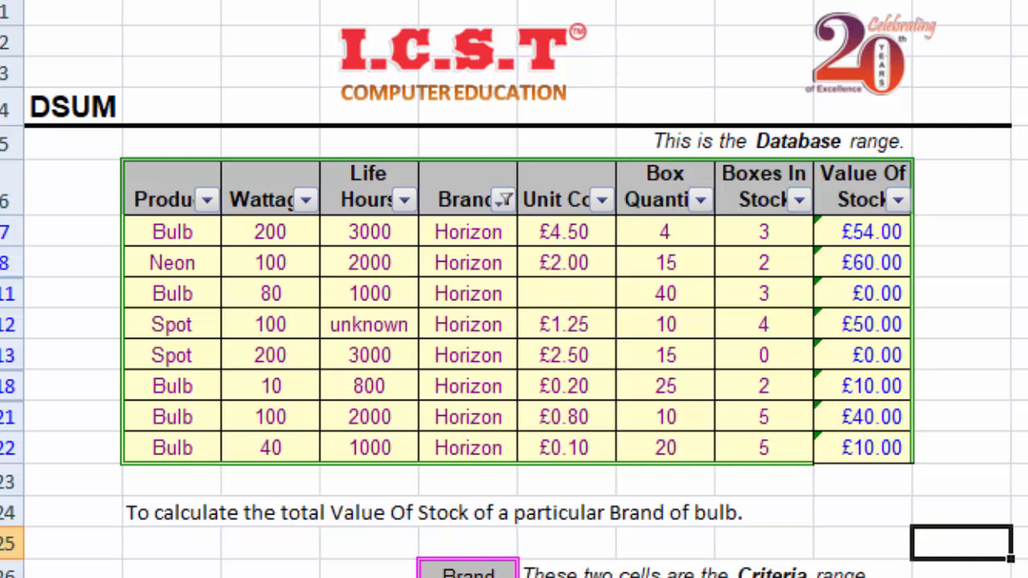
pyautogui.click(468, 577)
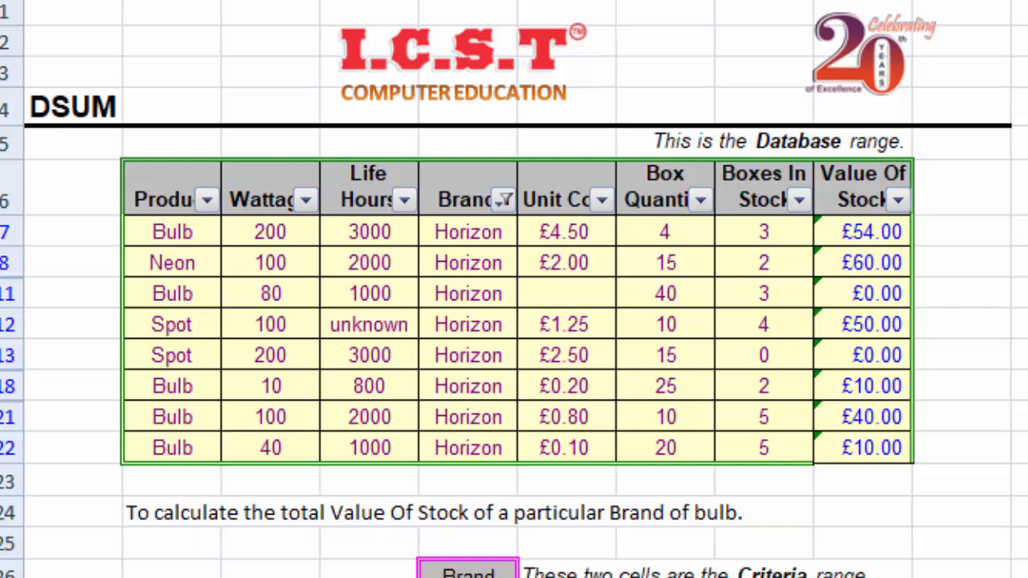
pyautogui.scroll(-6, 513, 289)
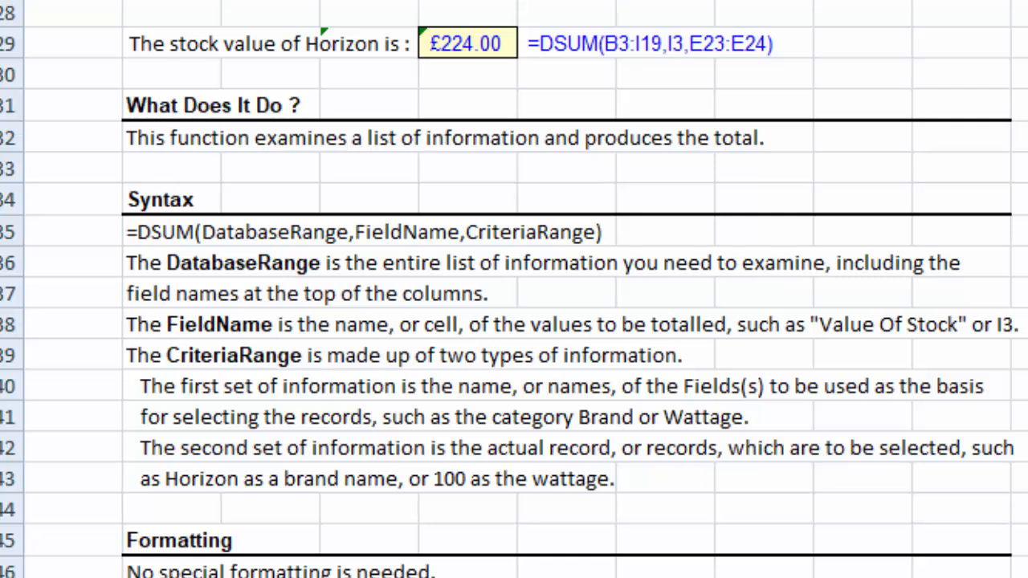
pyautogui.scroll(-2, 514, 289)
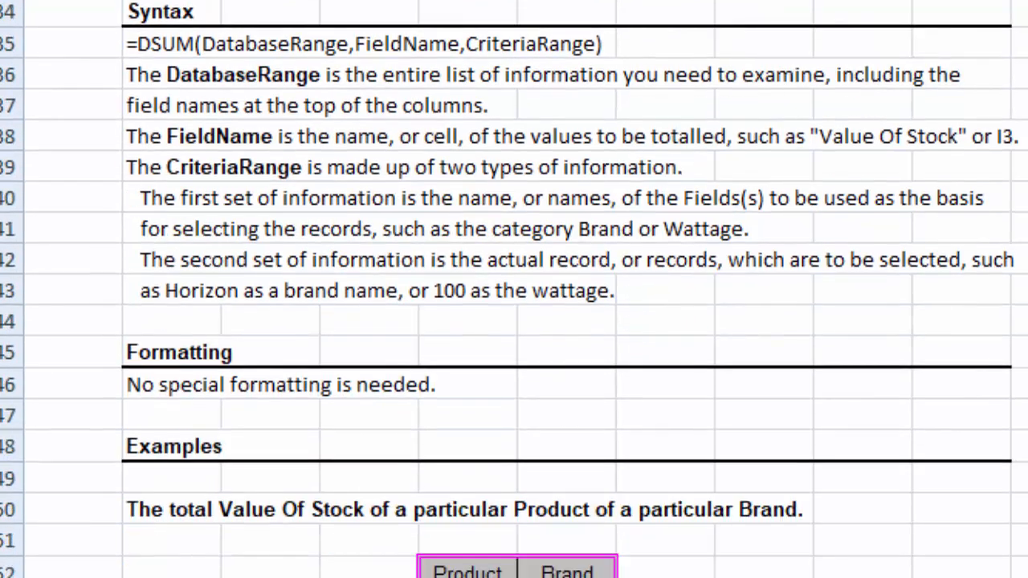
pyautogui.moveTo(474, 379); pyautogui.dragTo(486, 187)
pyautogui.moveTo(595, 144); pyautogui.dragTo(595, 173)
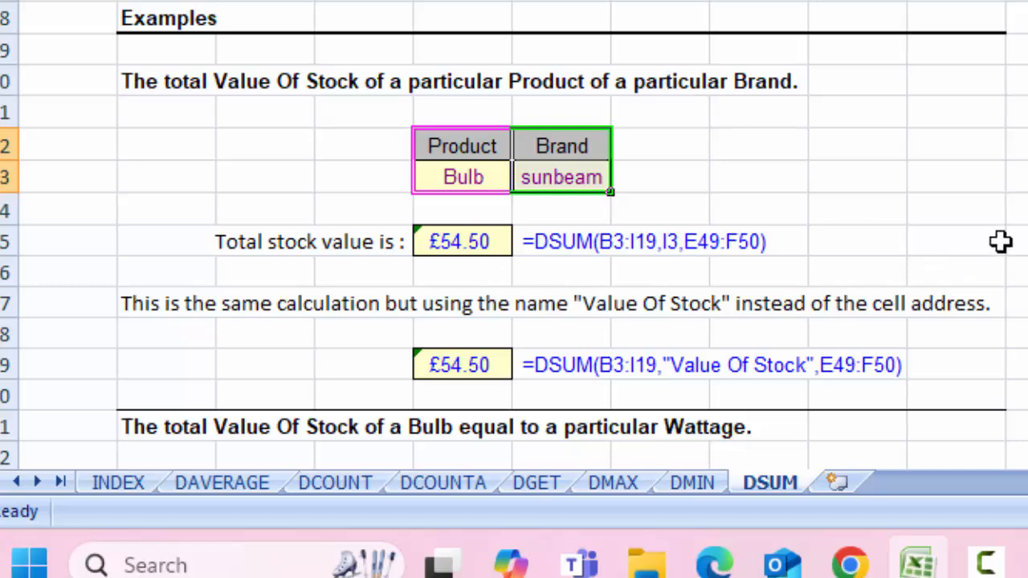
pyautogui.doubleClick(470, 246)
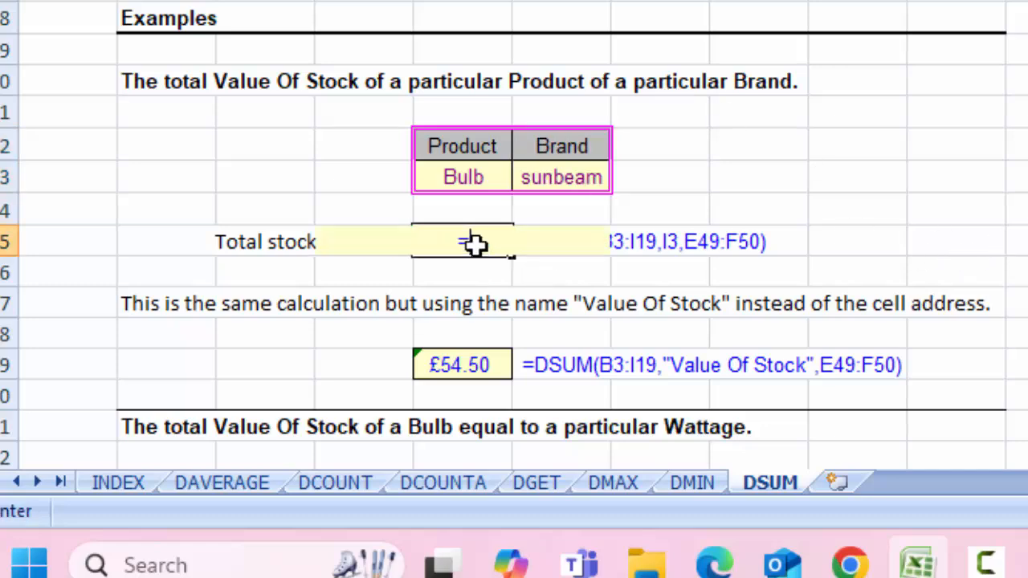
pyautogui.write('=dsum')
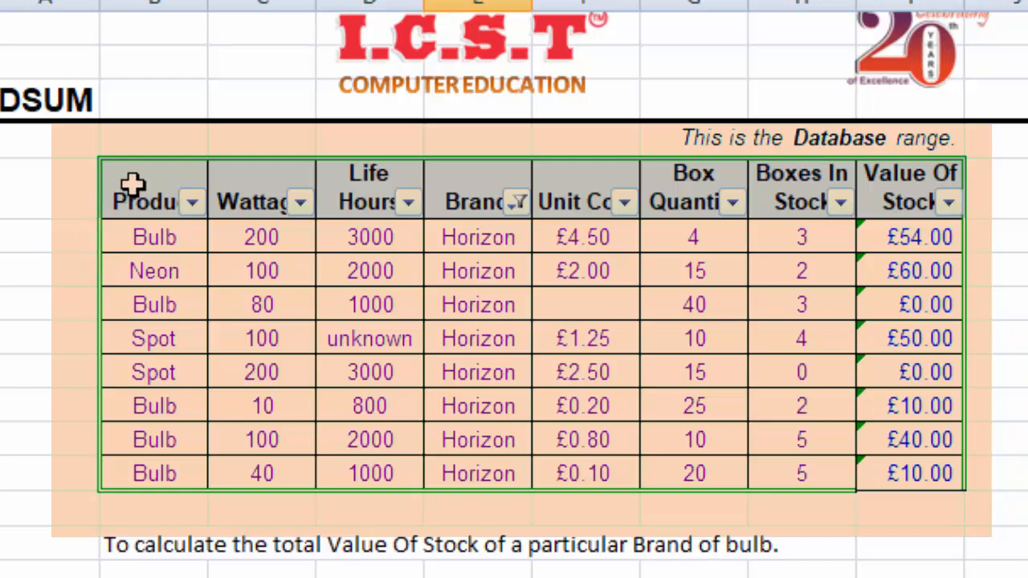
pyautogui.moveTo(132, 183); pyautogui.dragTo(883, 477)
pyautogui.write(',')
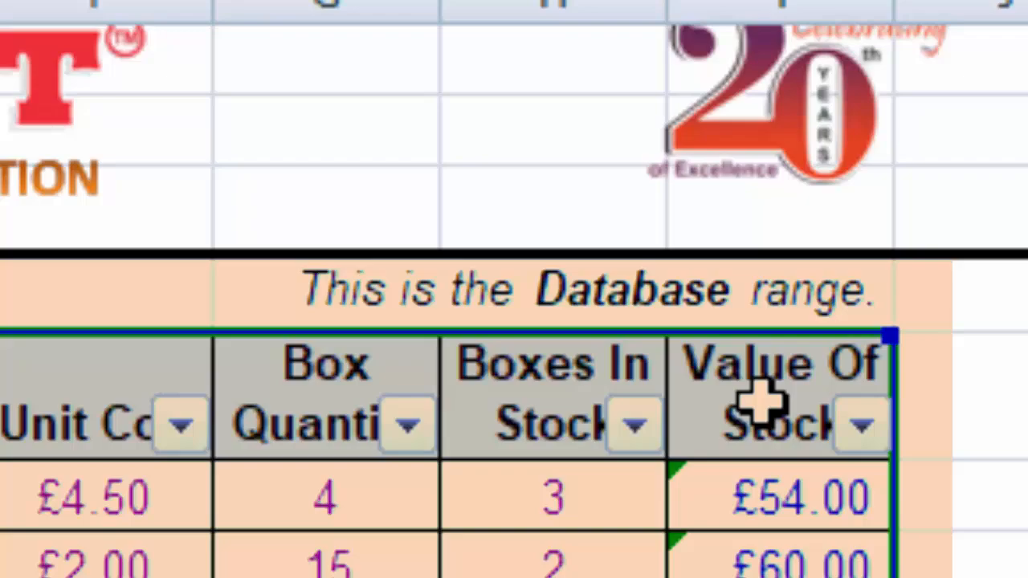
# - Complete the DSUM formula with the Value Of Stock header I6 as field and E52:F53 as criteria
pyautogui.click(901, 194)
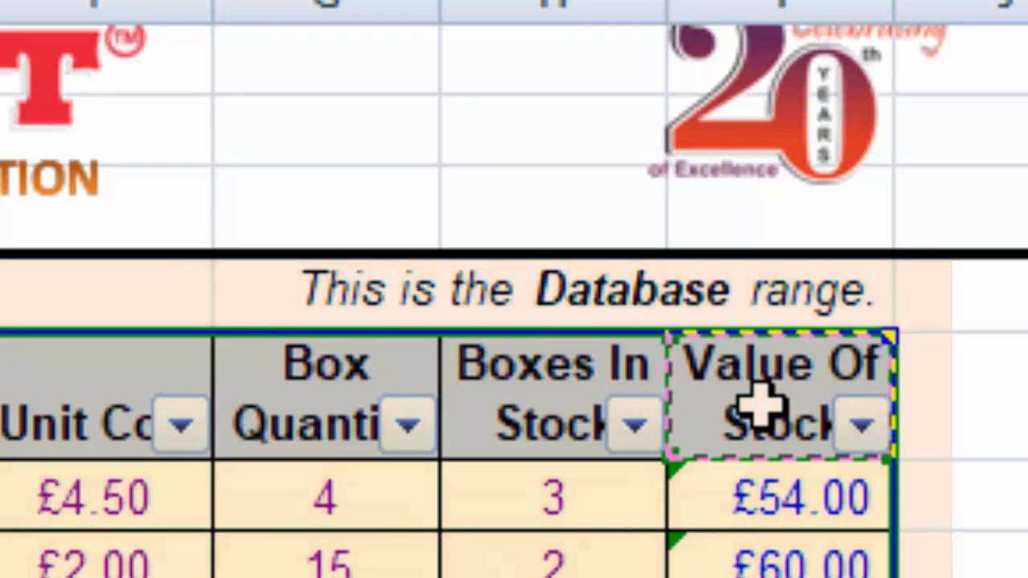
pyautogui.write(',')
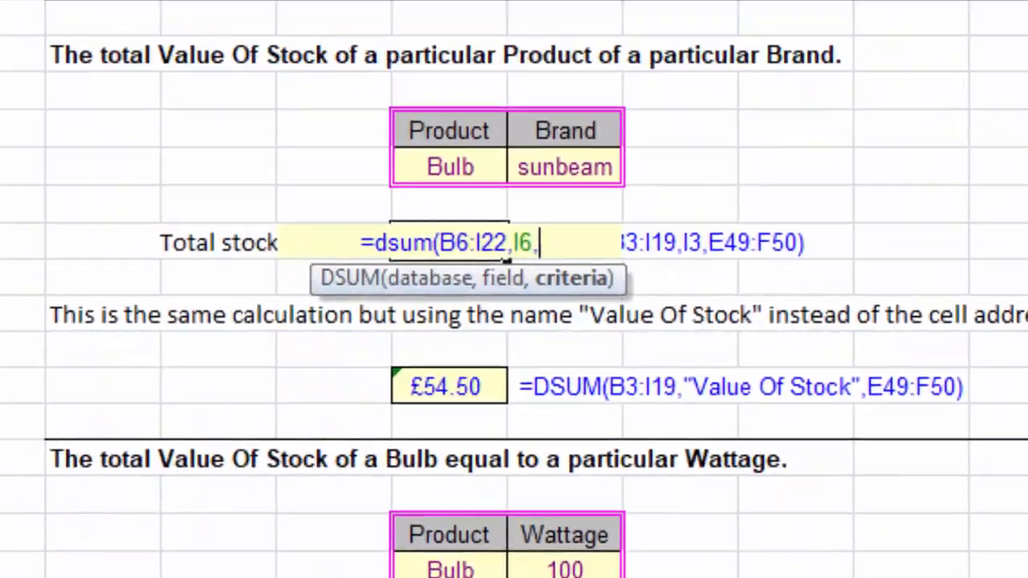
pyautogui.moveTo(454, 127); pyautogui.dragTo(547, 159)
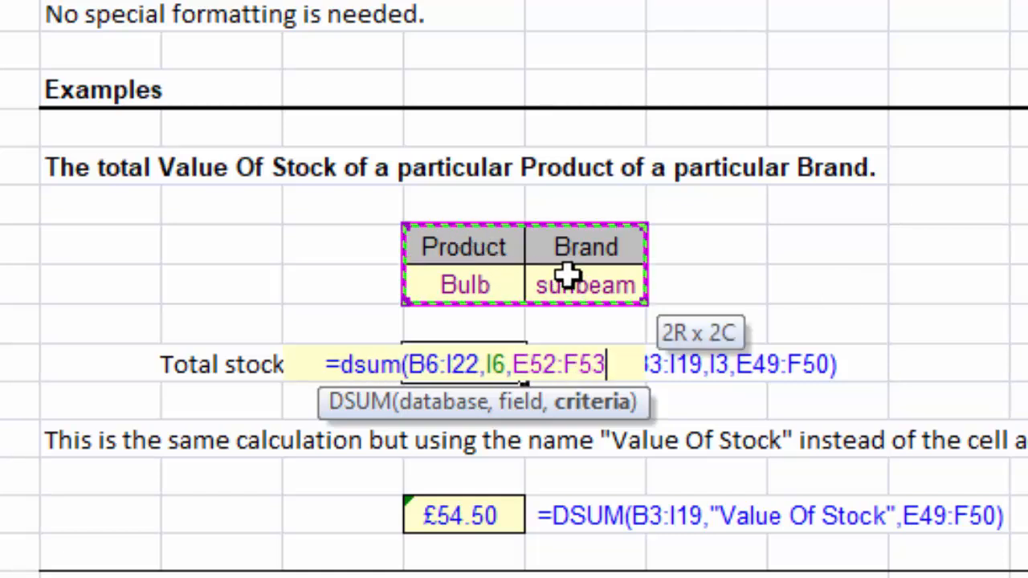
pyautogui.write(')')
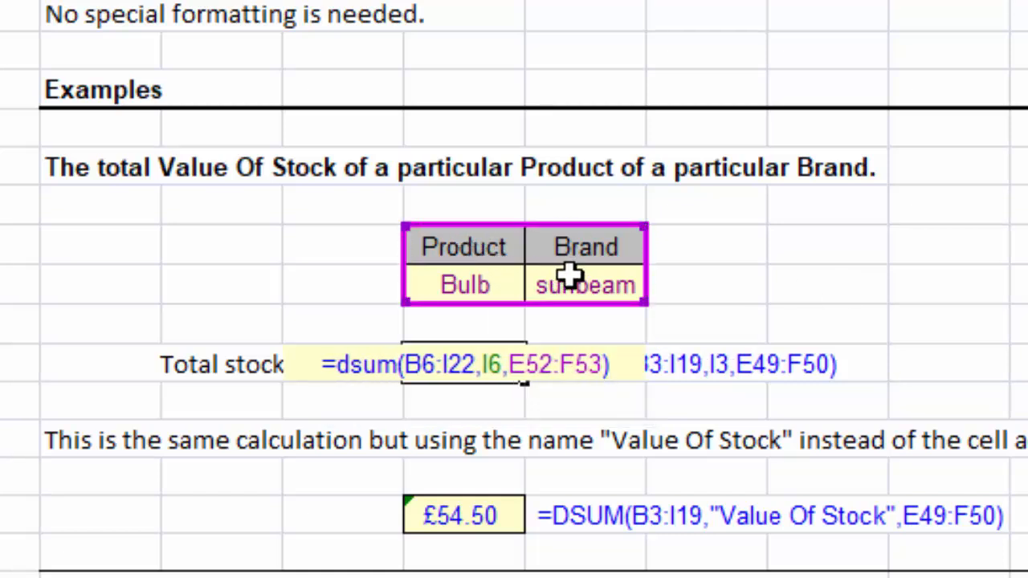
pyautogui.press('Return')
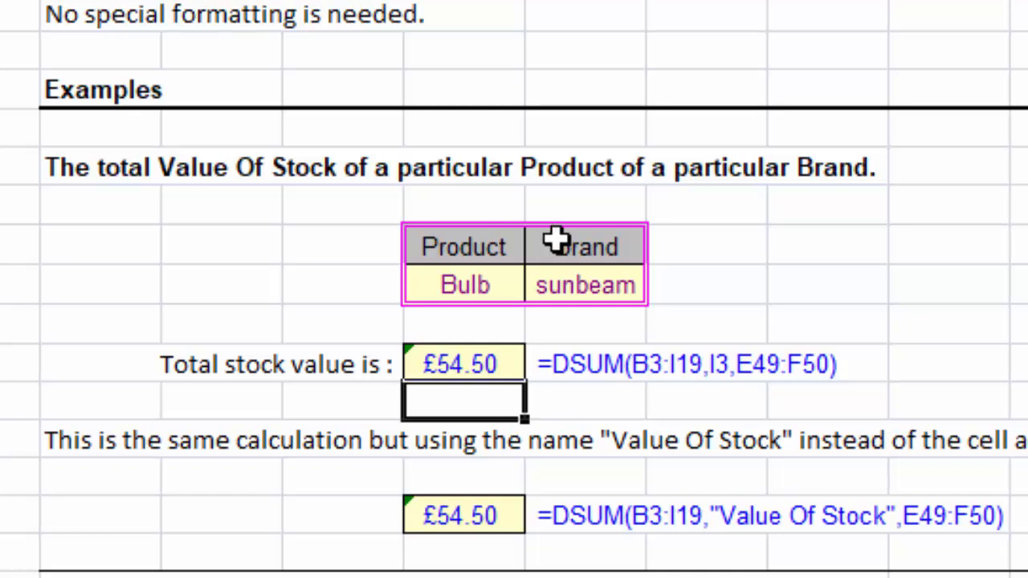
pyautogui.click(1020, 241)
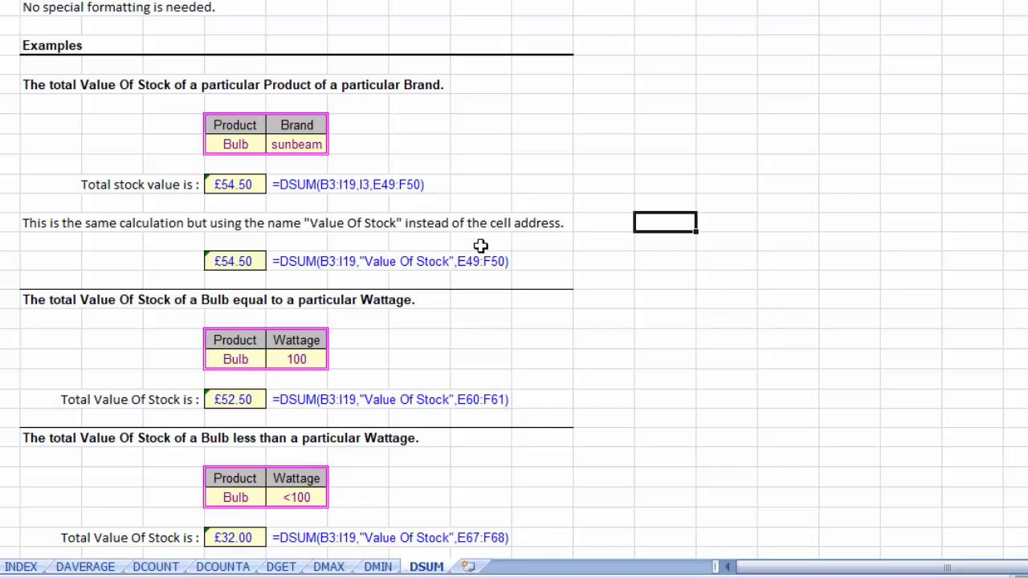
# - Review the remaining DSUM examples for bulb wattage and the database above them, and return to the INDEX sheet
pyautogui.click(551, 360)
pyautogui.press('Down')
pyautogui.press('Down')
pyautogui.press('Down')
pyautogui.press('Down')
pyautogui.press('Down')
pyautogui.press('Down')
pyautogui.press('Down')
pyautogui.press('Down')
pyautogui.press('Down')
pyautogui.press('Down')
pyautogui.press('Down')
pyautogui.press('Down')
pyautogui.press('Down')
pyautogui.press('Down')
pyautogui.press('Down')
pyautogui.press('Down')
pyautogui.press('Down')
pyautogui.press('Down')
pyautogui.press('Down')
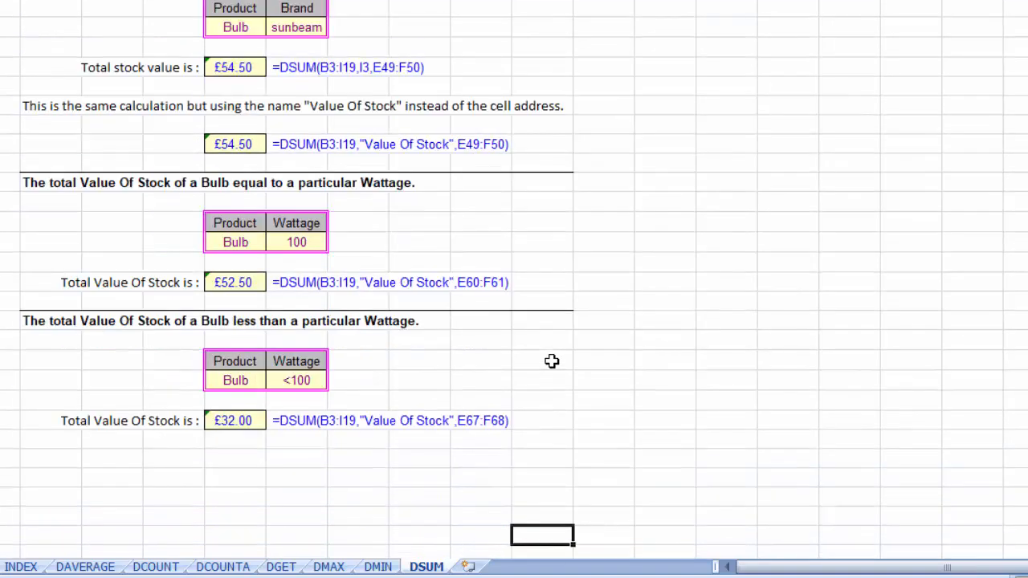
pyautogui.press('Up')
pyautogui.press('Up')
pyautogui.press('Up')
pyautogui.press('Up')
pyautogui.press('Up')
pyautogui.press('Up')
pyautogui.press('Up')
pyautogui.press('Up')
pyautogui.press('Up')
pyautogui.press('Up')
pyautogui.press('Up')
pyautogui.press('Up')
pyautogui.press('Up')
pyautogui.press('Up')
pyautogui.press('Up')
pyautogui.press('Up')
pyautogui.press('Up')
pyautogui.press('Up')
pyautogui.press('Up')
pyautogui.press('Up')
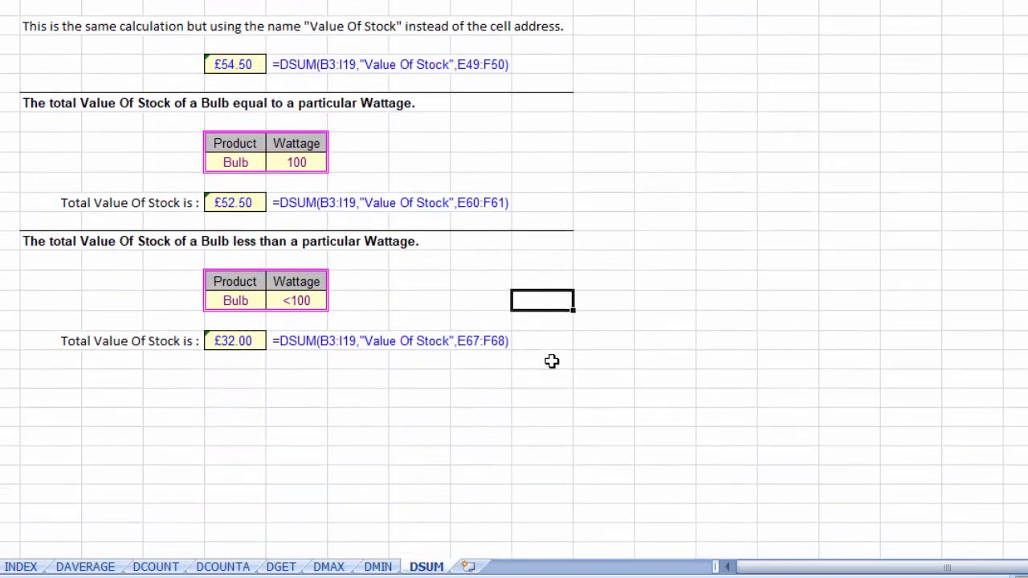
pyautogui.press('Up')
pyautogui.press('Up')
pyautogui.press('Up')
pyautogui.press('Up')
pyautogui.press('Up')
pyautogui.press('Up')
pyautogui.press('Up')
pyautogui.press('Up')
pyautogui.press('Up')
pyautogui.press('Up')
pyautogui.press('Up')
pyautogui.press('Up')
pyautogui.press('Up')
pyautogui.press('Up')
pyautogui.press('Up')
pyautogui.press('Up')
pyautogui.press('Up')
pyautogui.press('Up')
pyautogui.press('Up')
pyautogui.press('Up')
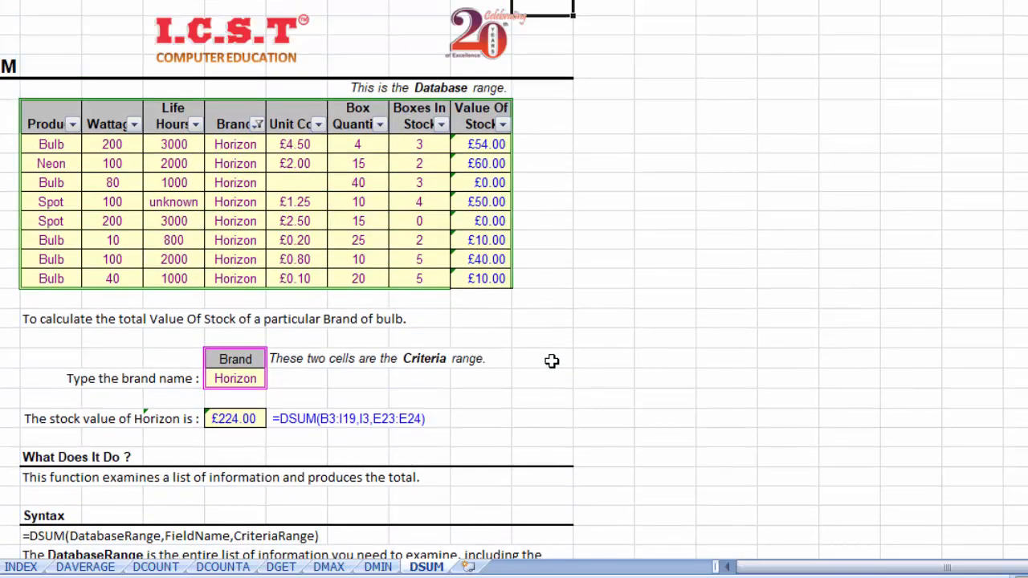
pyautogui.click(21, 567)
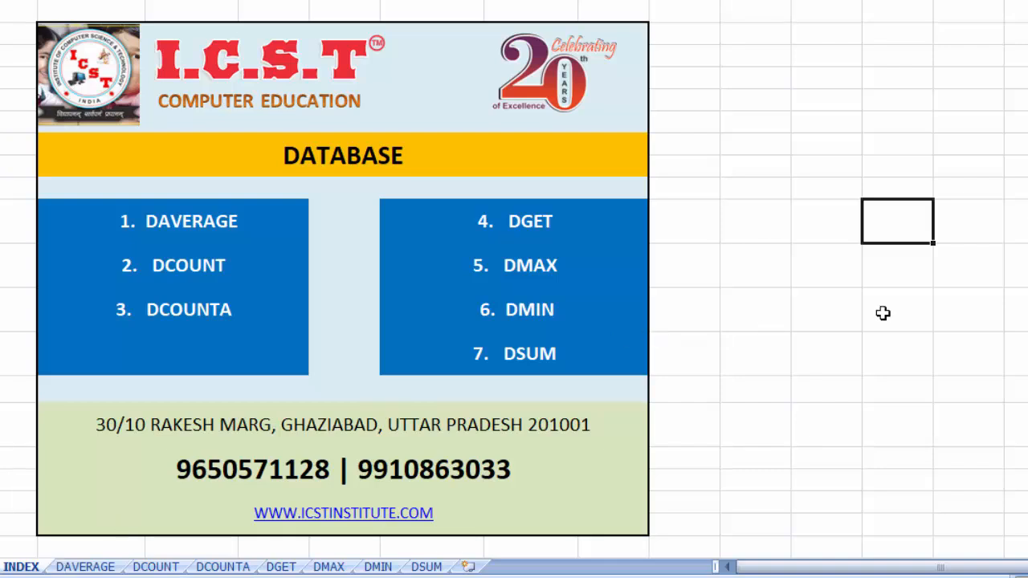